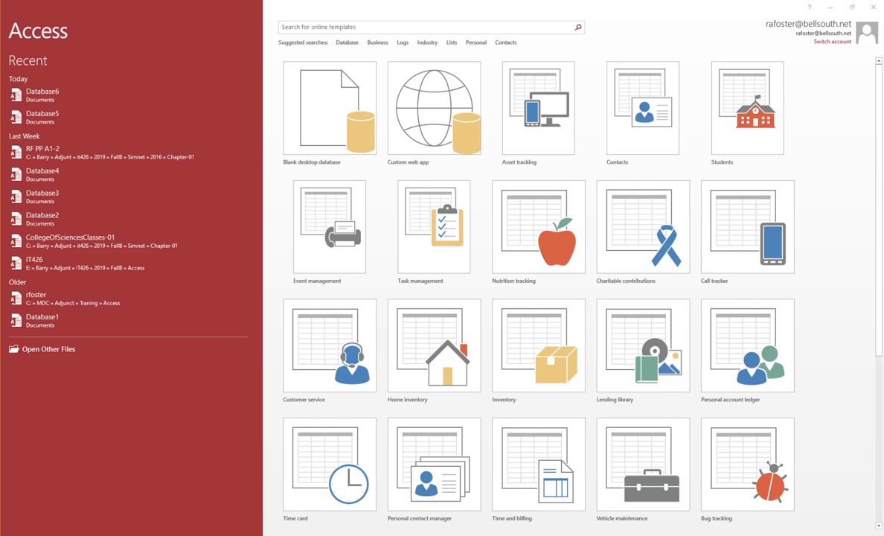
Step: Create a blank desktop database and rename the new table's ID field to CustID
click(323, 120)
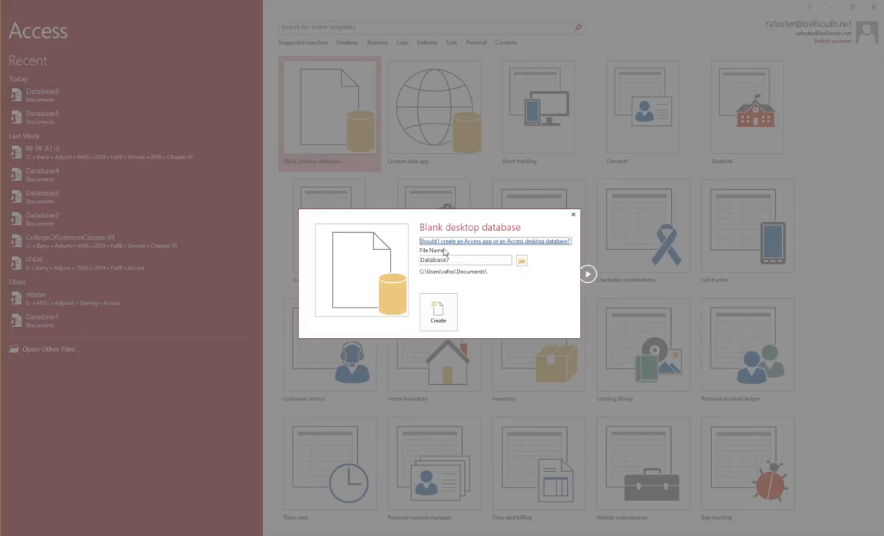
click(436, 310)
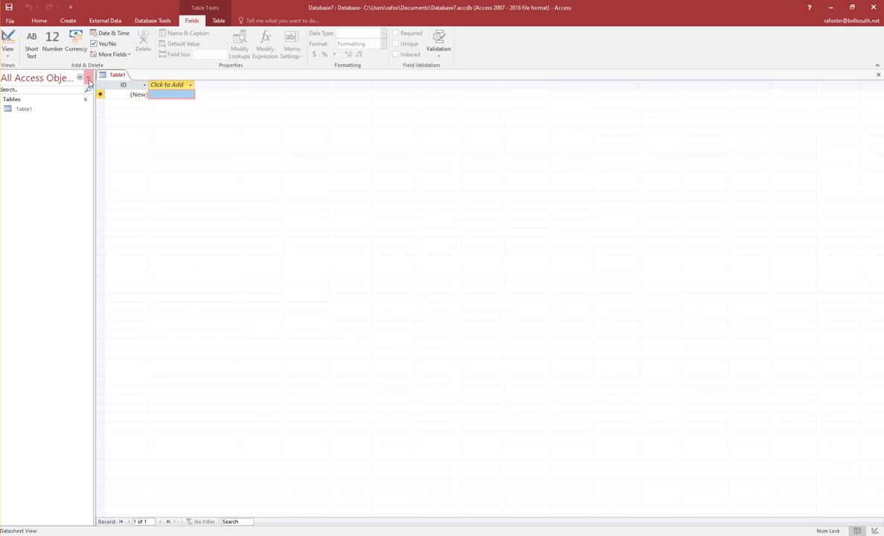
right_click(133, 86)
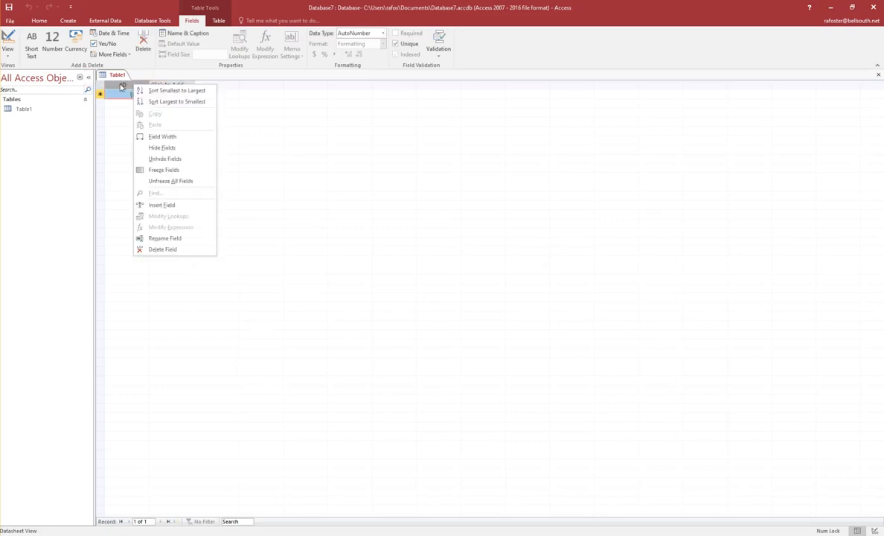
click(151, 238)
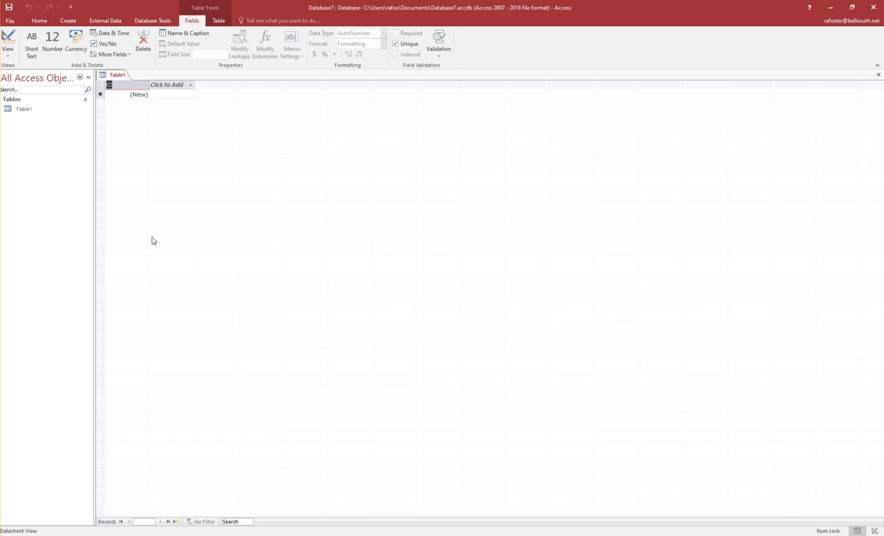
text(CustID)
Step: Add two Short Text fields to the table, named CustLastName and CustFirstname
click(185, 86)
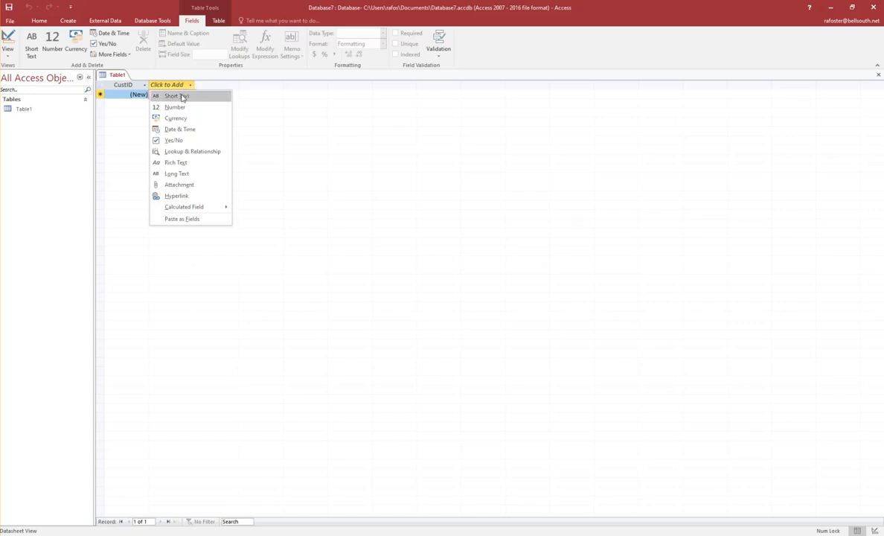
click(181, 96)
text(CustLastName)
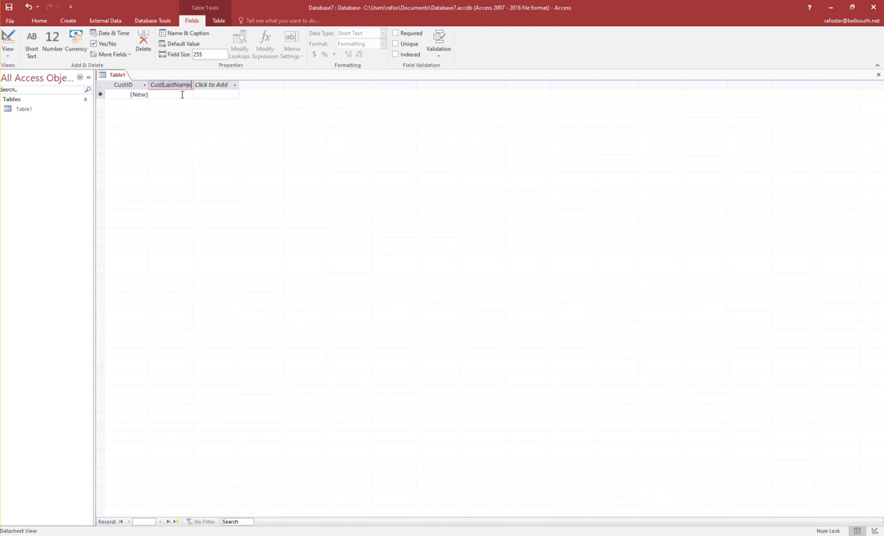
key(Return)
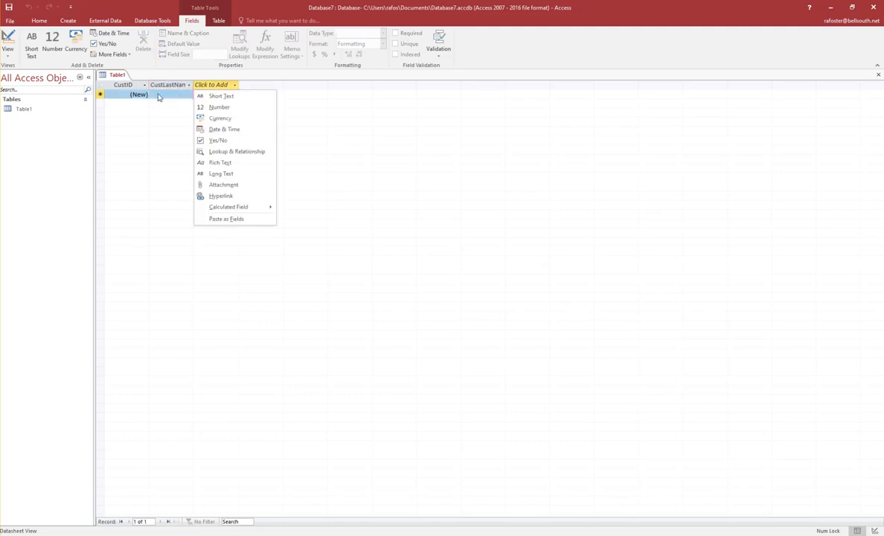
click(223, 96)
text(CustFirstnam)
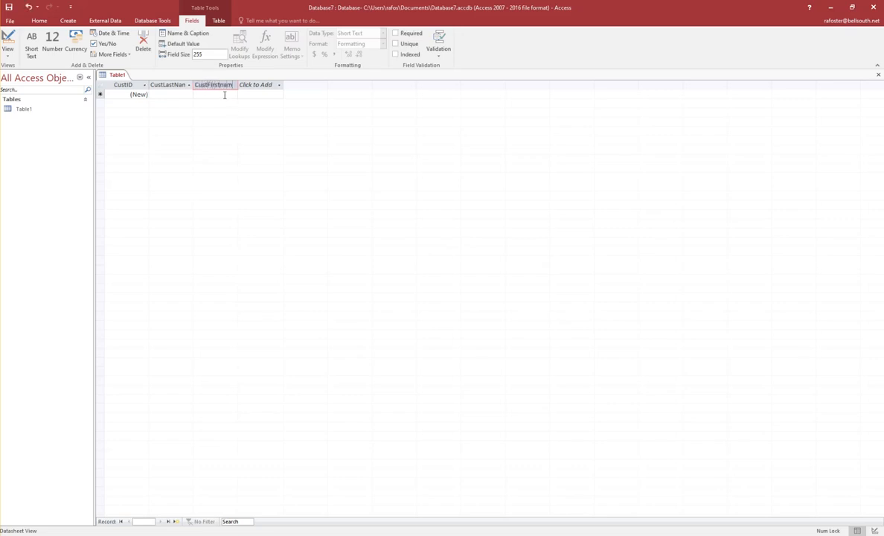
text(e)
Step: Save the new table under the name Customer
right_click(112, 74)
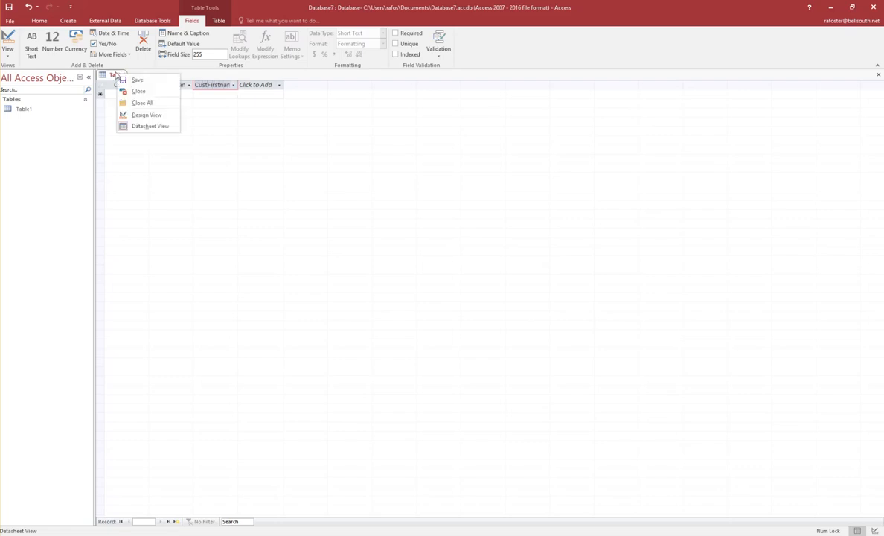
click(134, 81)
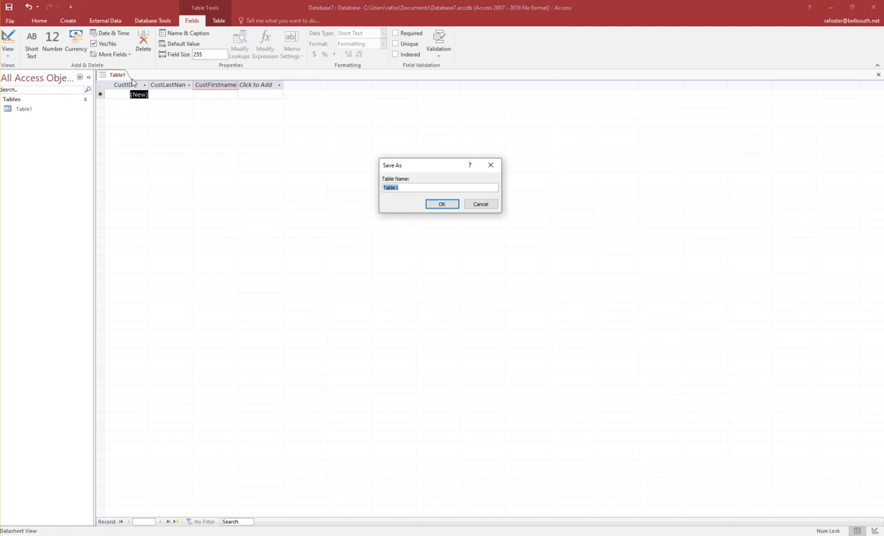
text(Customer)
click(433, 203)
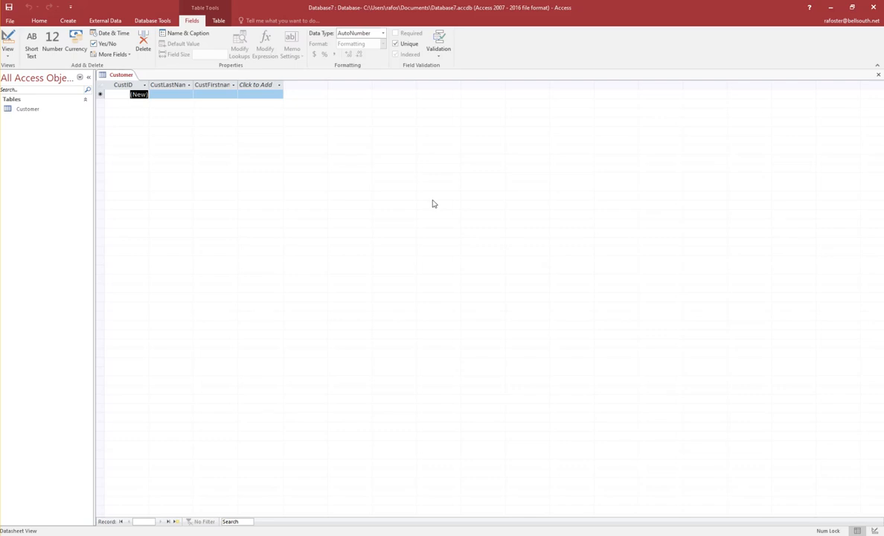
Step: Switch the Customer table to Design view and set the Required property of CustLastName to Yes
click(7, 44)
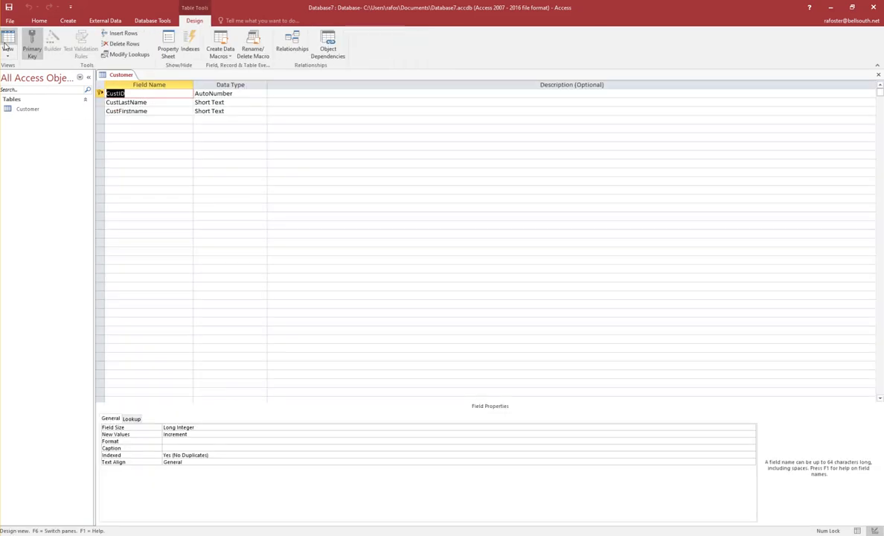
click(7, 52)
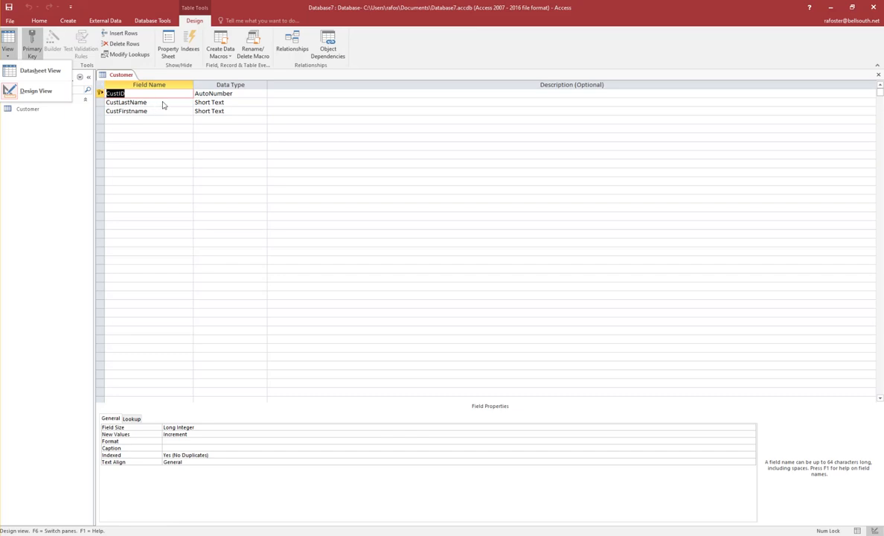
click(242, 105)
click(241, 103)
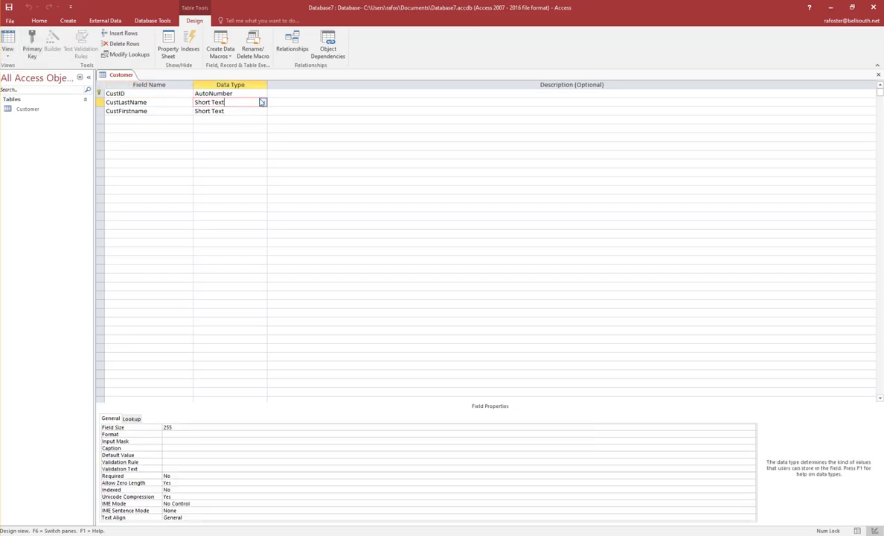
click(164, 92)
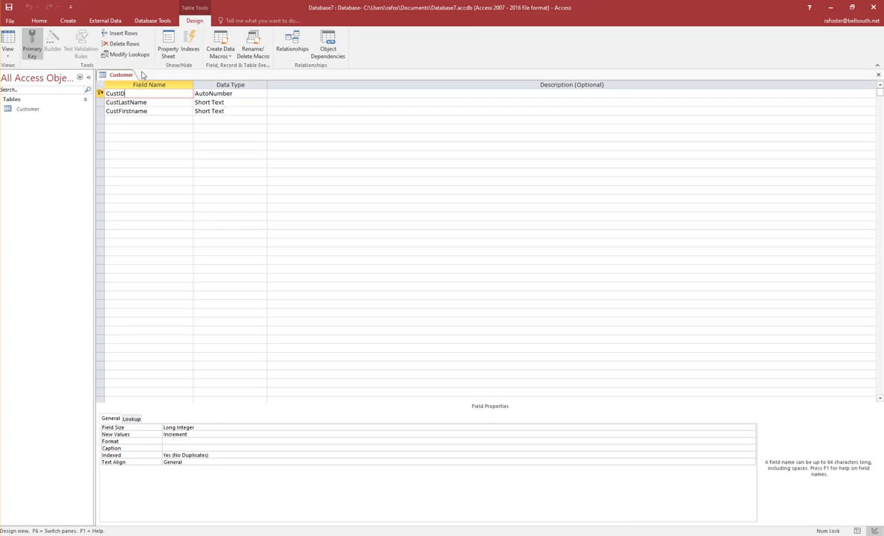
click(137, 102)
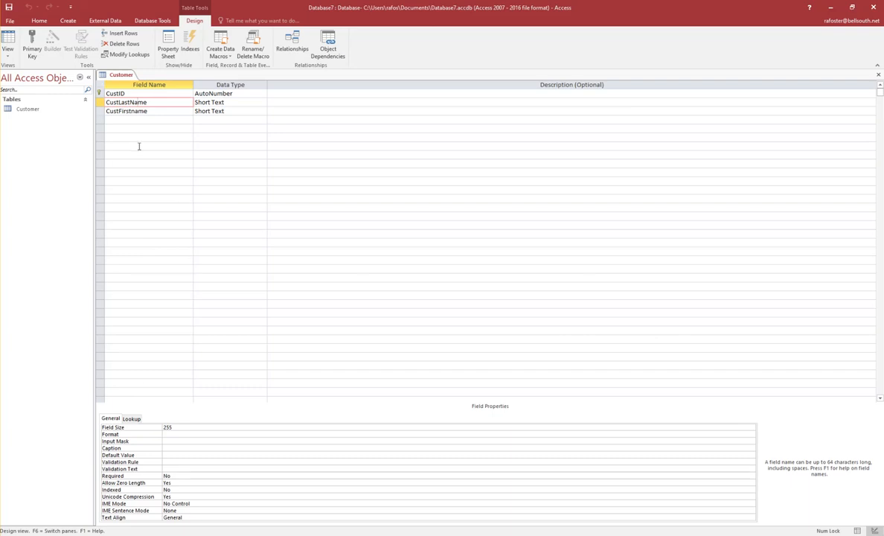
click(186, 474)
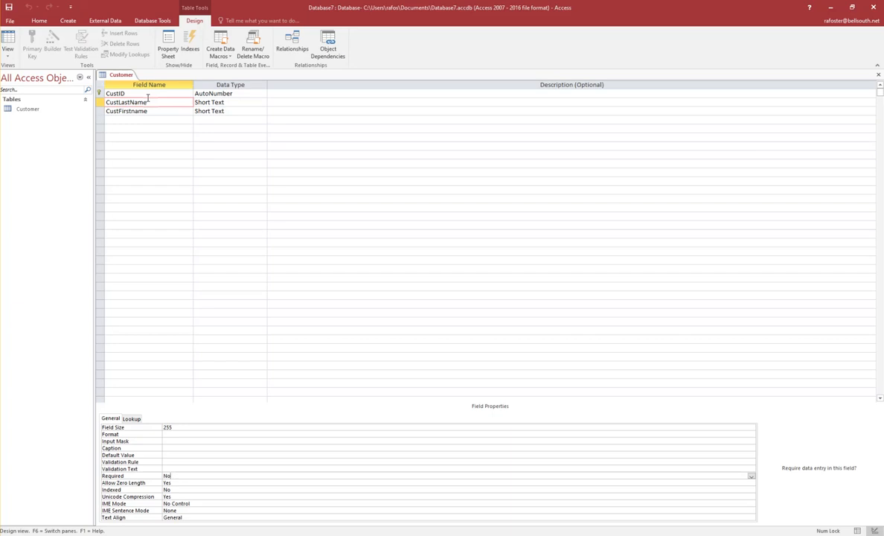
click(751, 476)
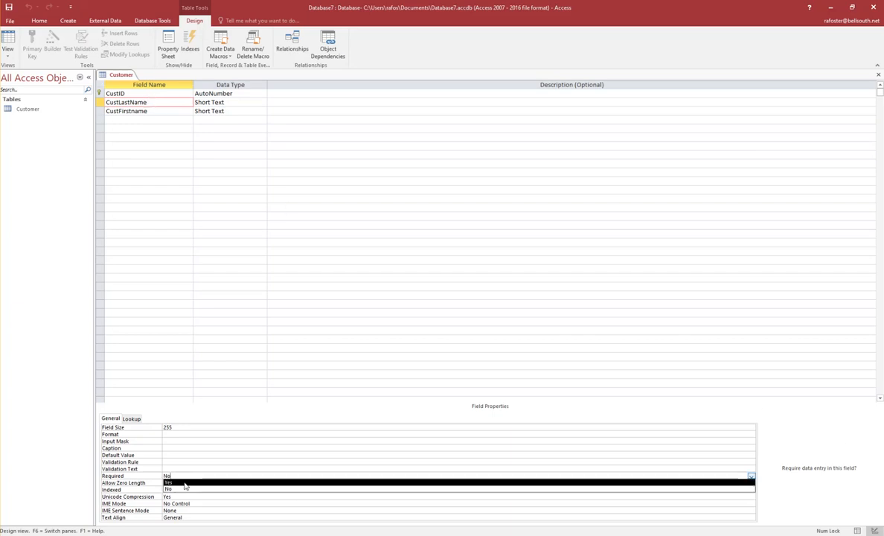
click(185, 482)
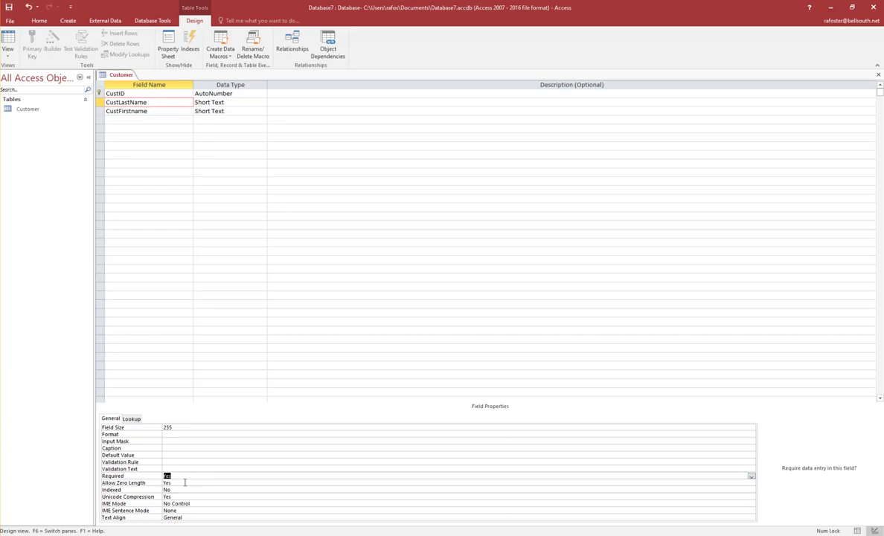
Step: Review the Allow Zero Length setting of the CustFirstname field
click(228, 111)
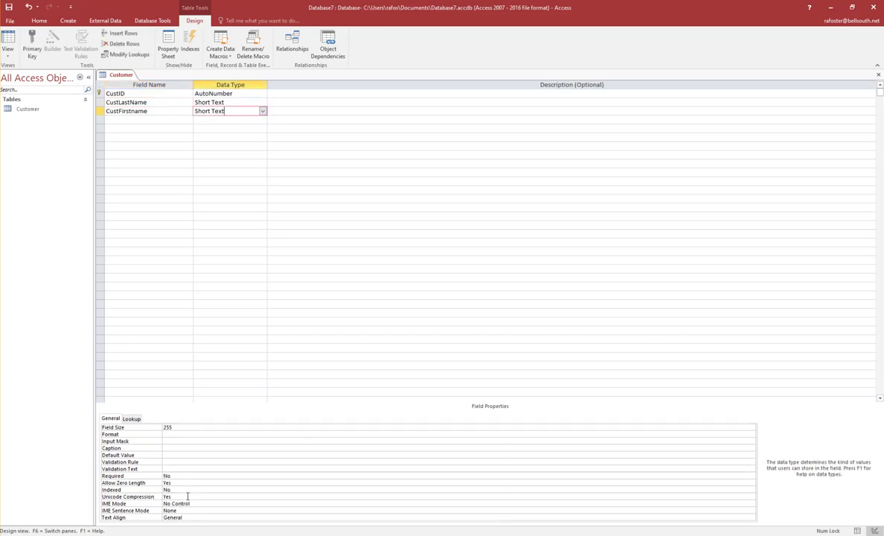
click(732, 482)
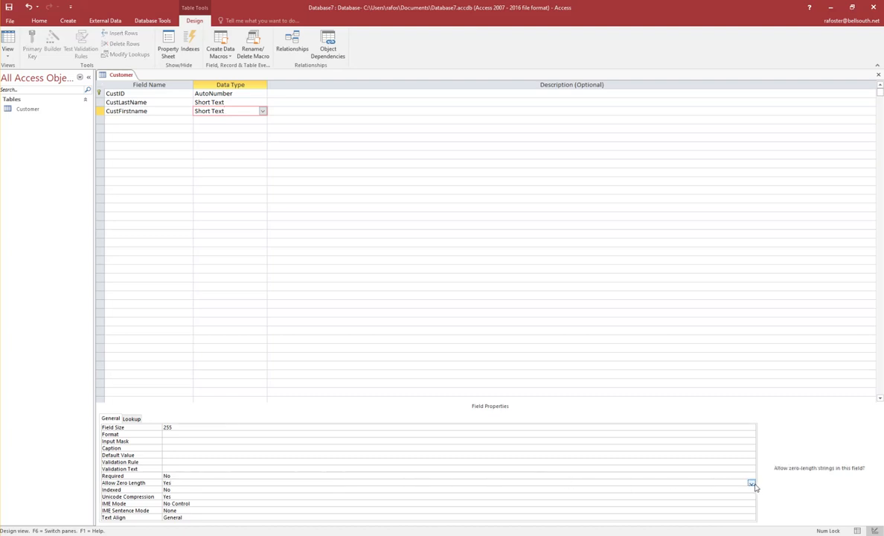
click(752, 483)
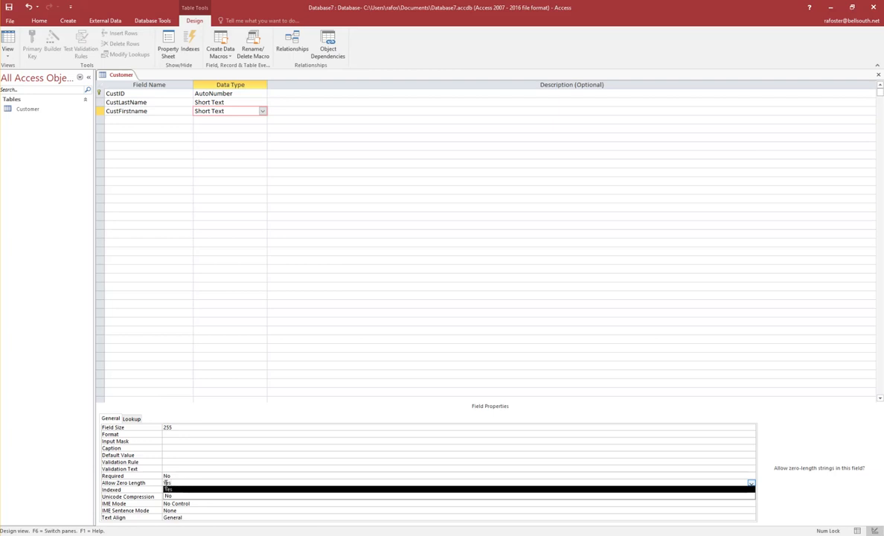
key(Return)
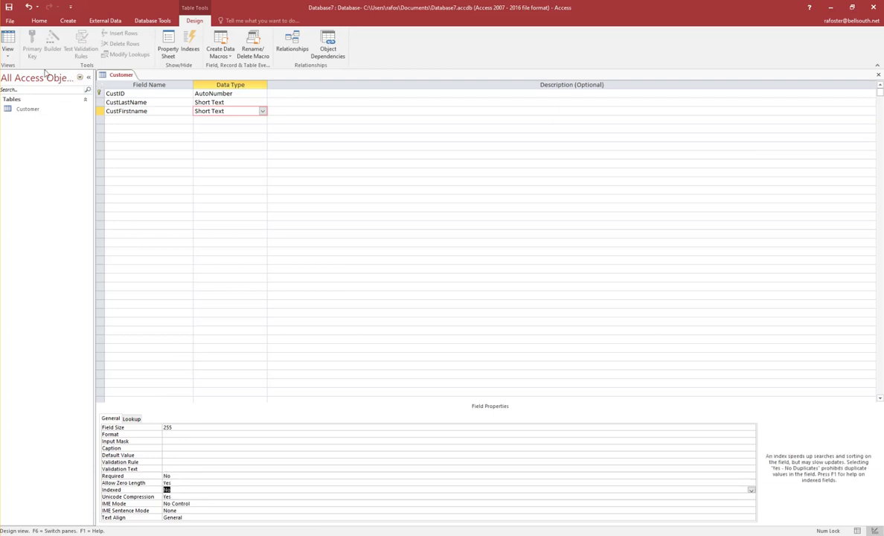
Step: Return the Customer table to Datasheet view, saving the design changes
click(8, 56)
click(31, 69)
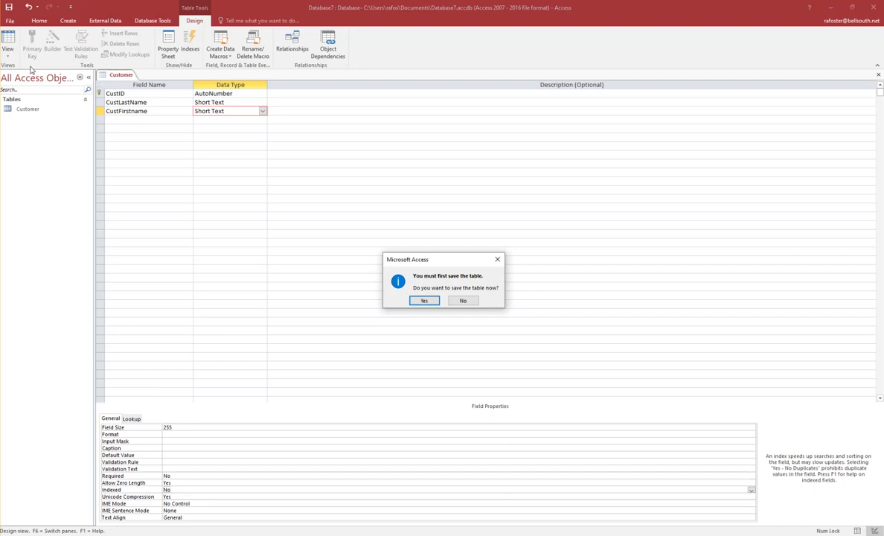
click(429, 301)
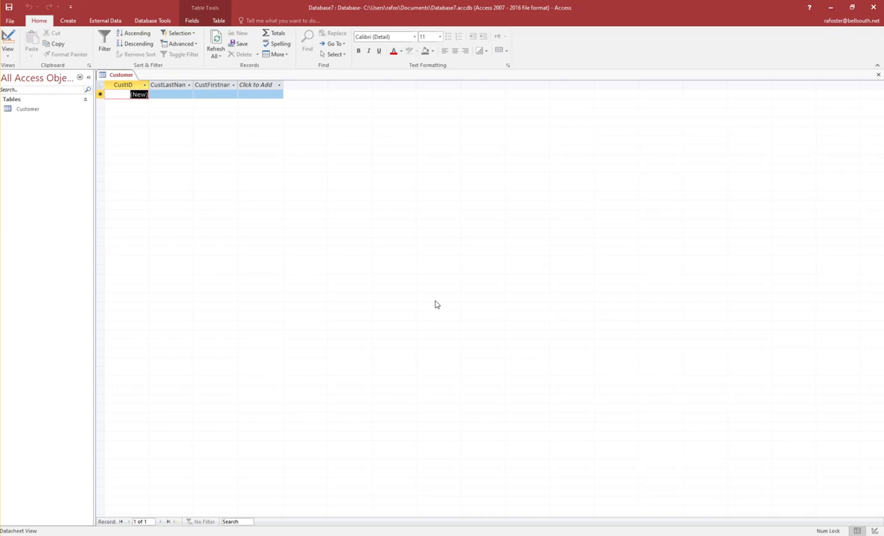
Step: Enter the first customer record with last name lastname-01 and first name firstname-01
click(177, 94)
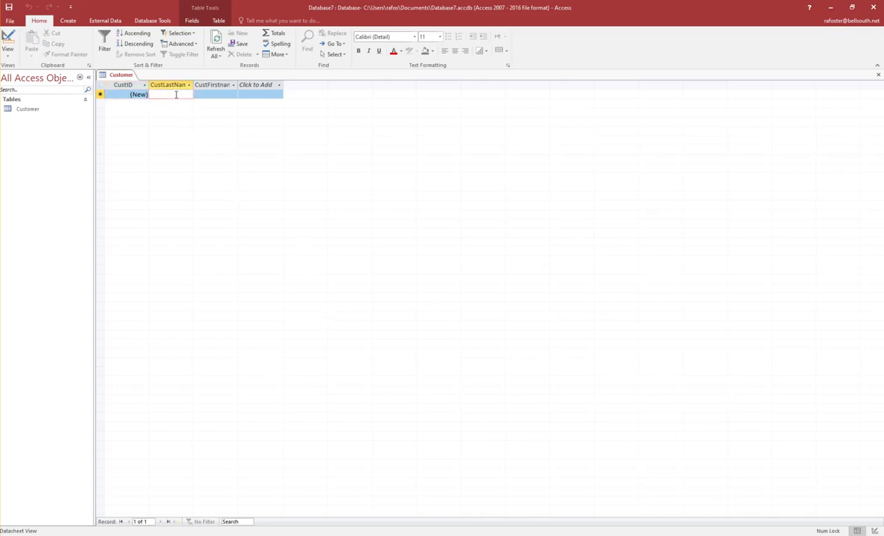
text(last)
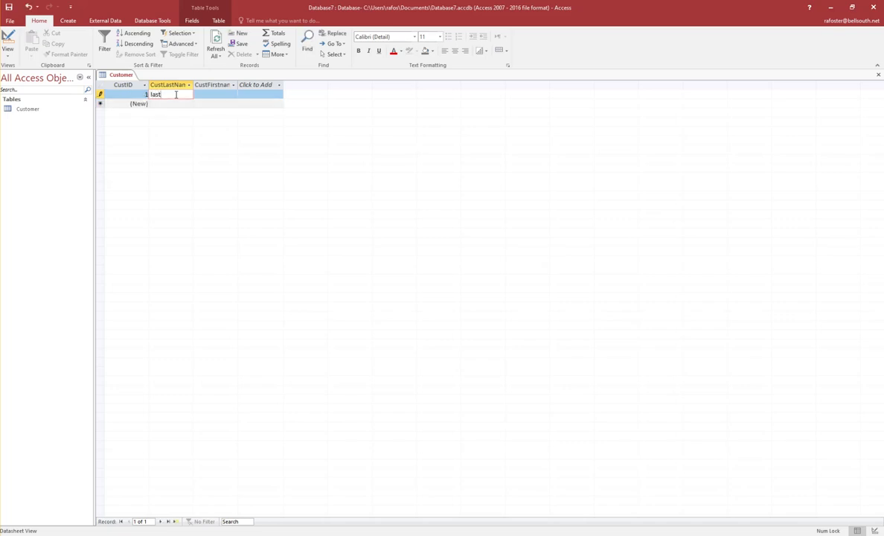
text(name-01)
key(Tab)
text(firstname)
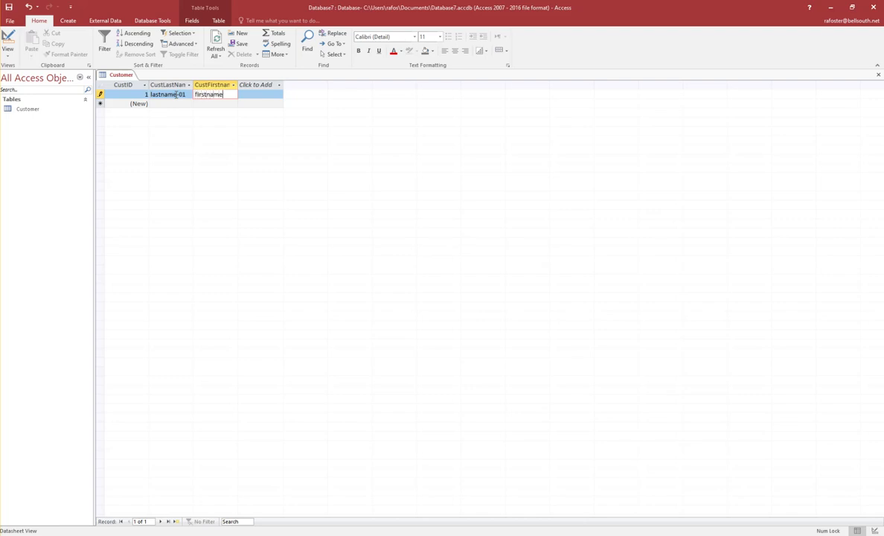
text(-01)
key(Tab)
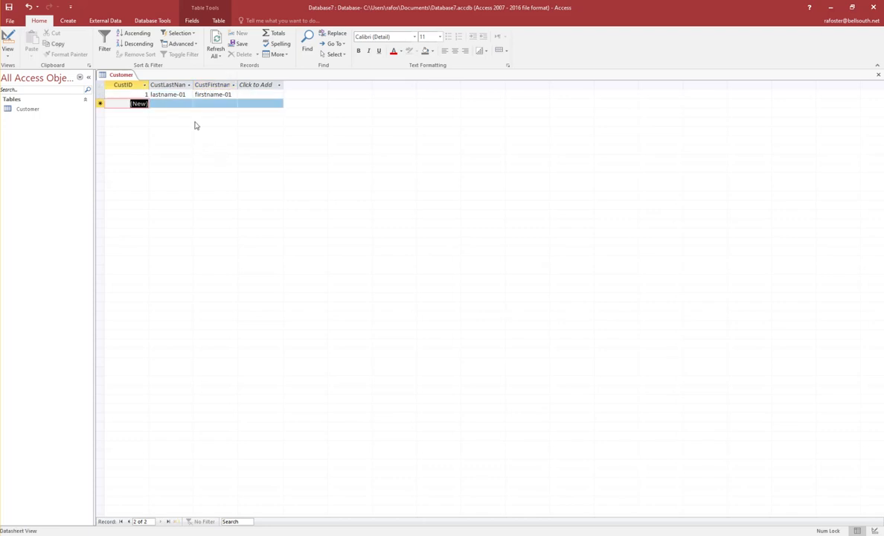
Step: Enter a second customer record with lastname-02 and firstname-02, and save the table
key(Tab)
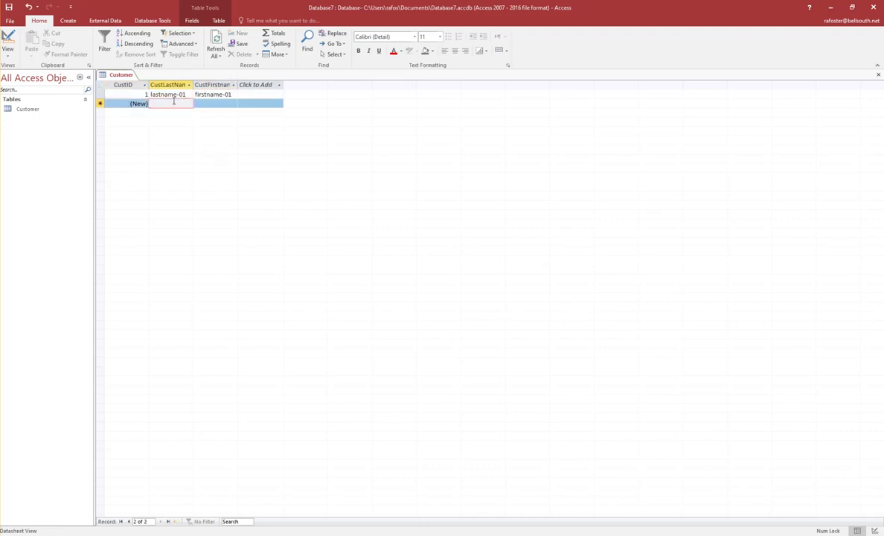
text(lastname-02)
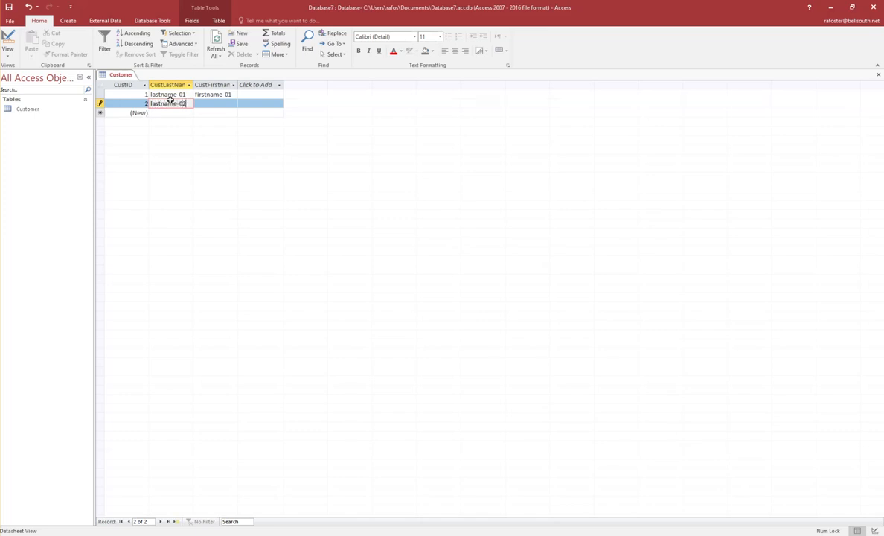
key(Tab)
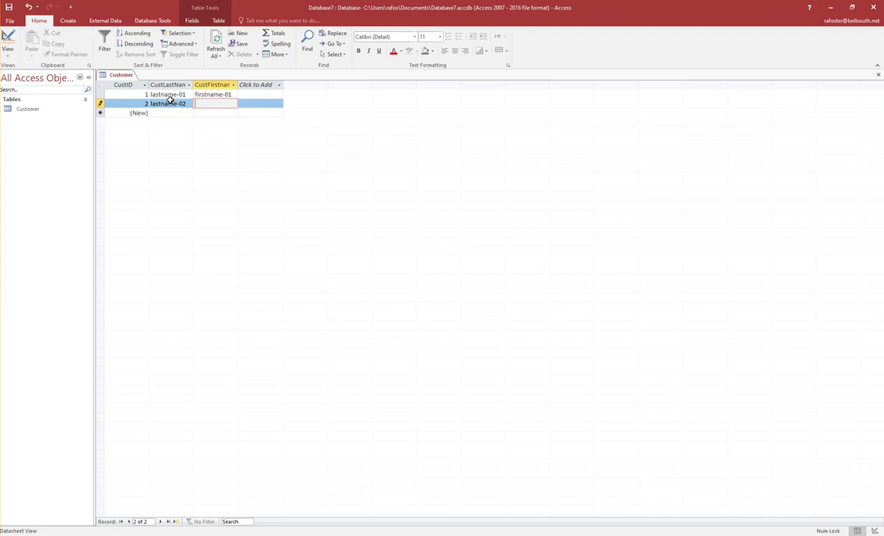
text(firstname-02)
right_click(122, 77)
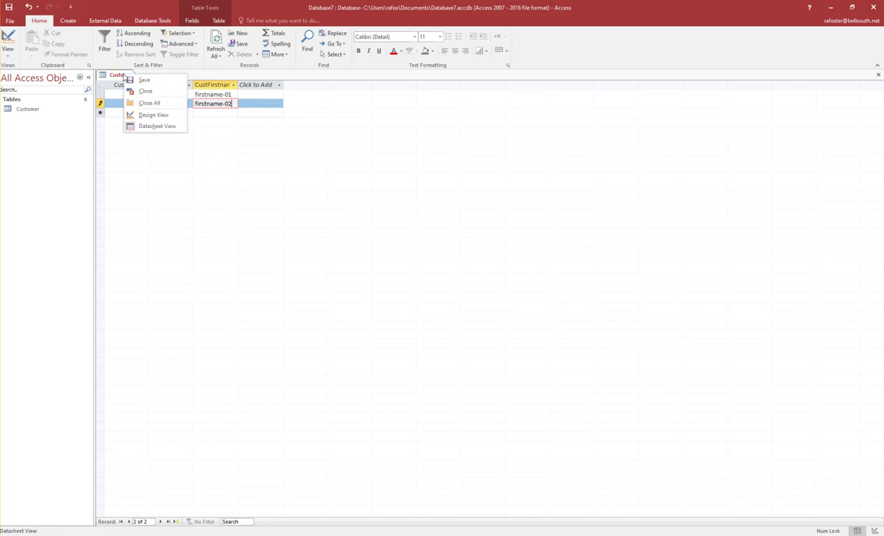
click(143, 80)
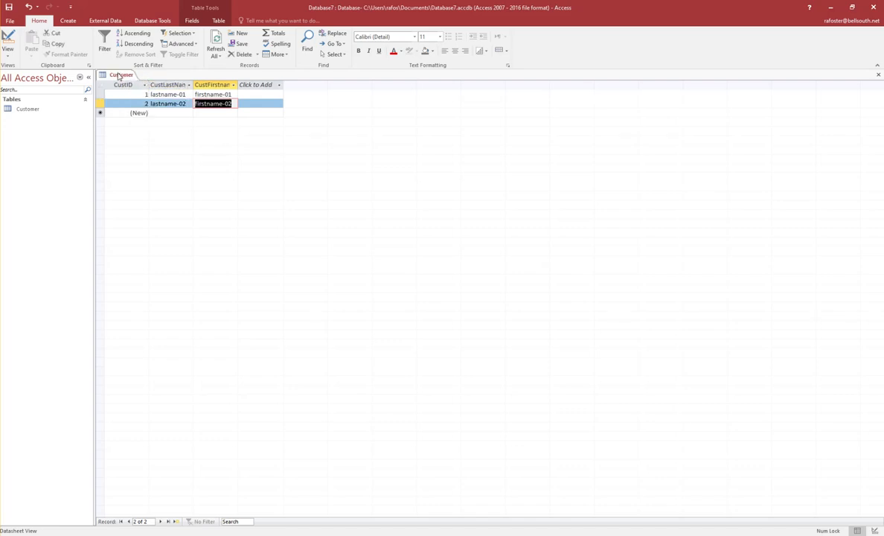
Step: Close the Customer table and create a new blank table in the database
right_click(112, 73)
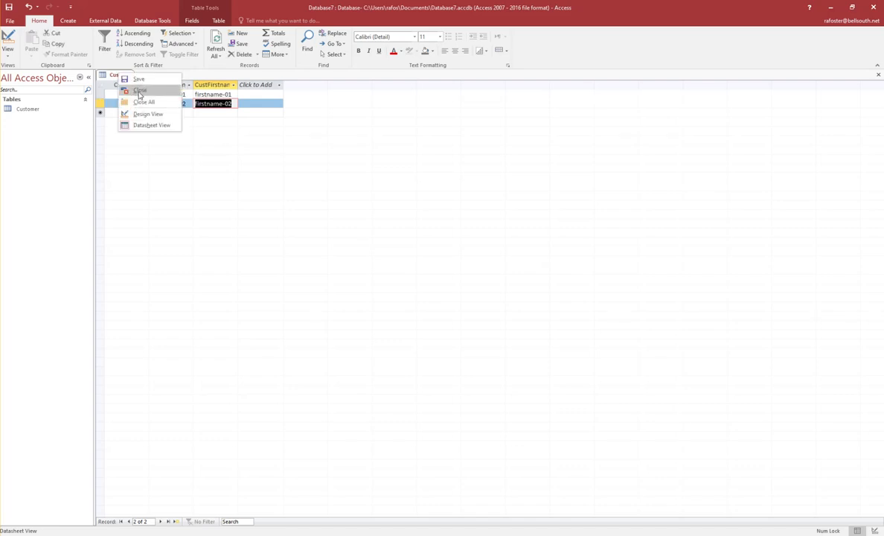
click(139, 90)
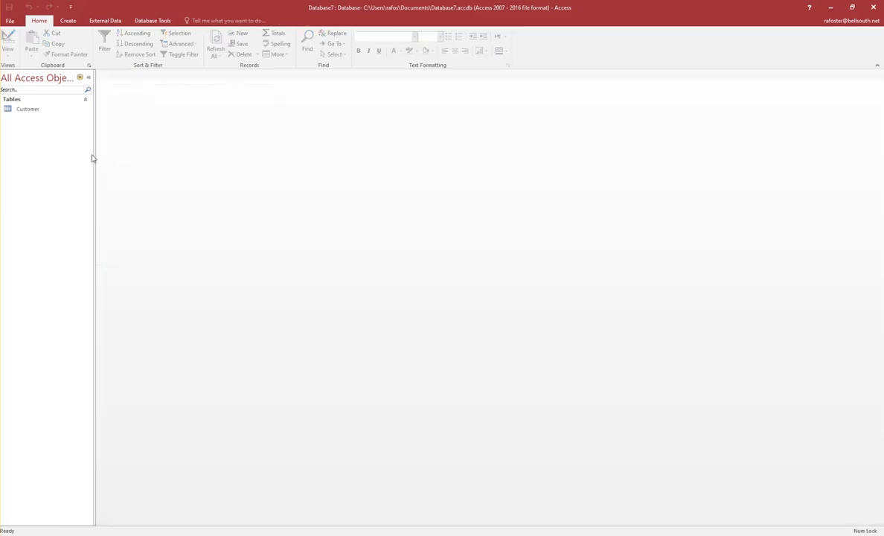
click(33, 110)
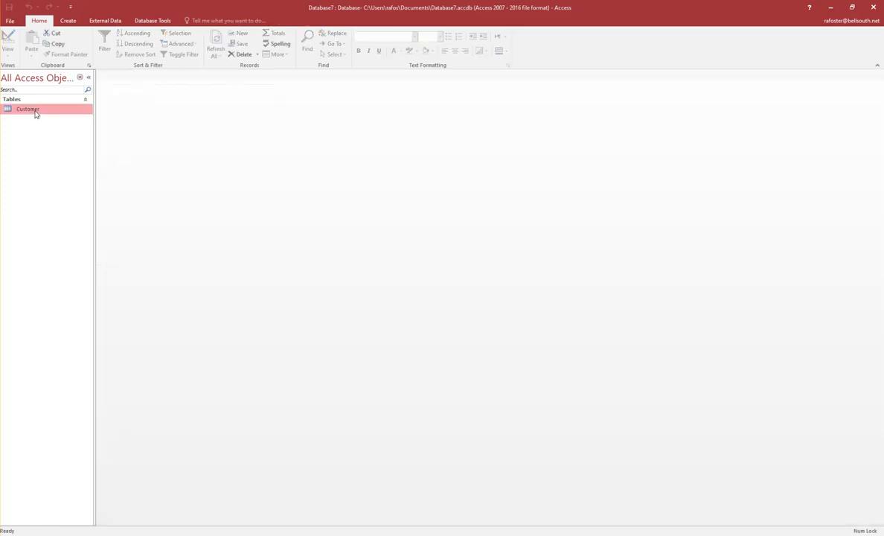
click(68, 20)
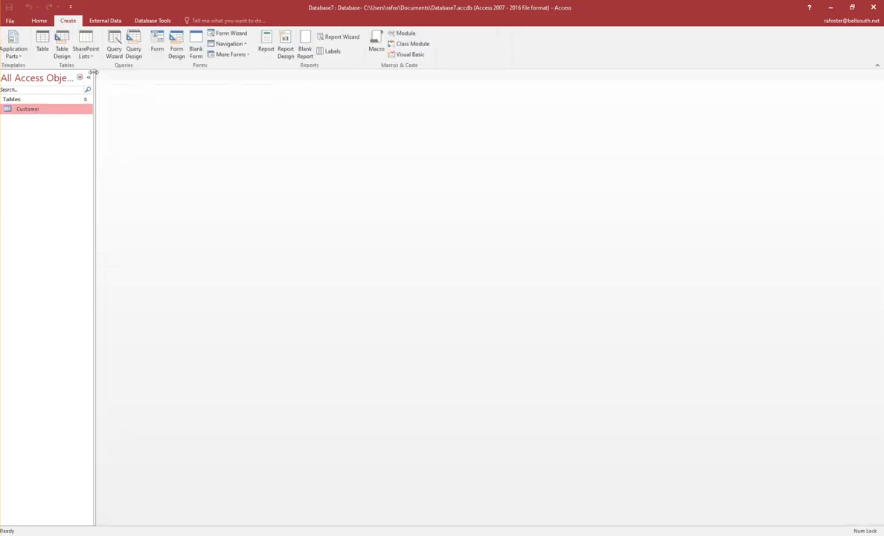
click(43, 41)
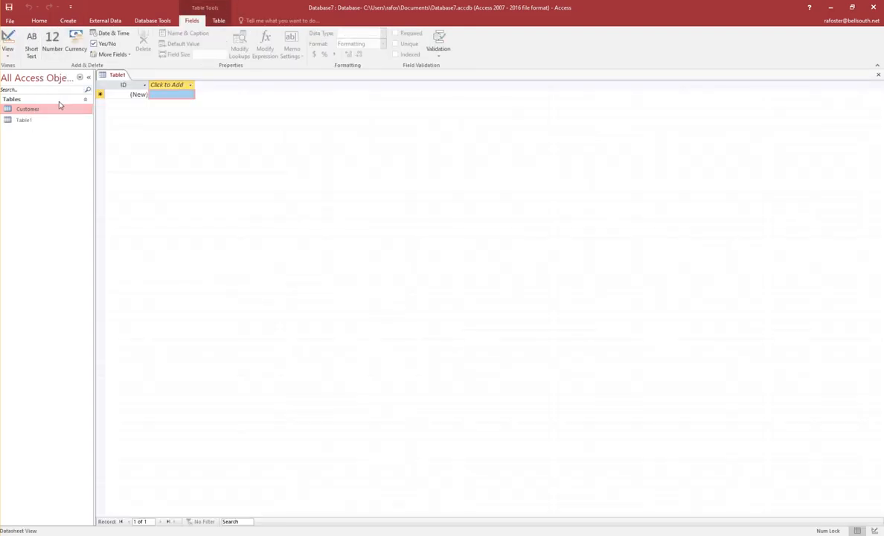
Step: Save the new table under the name Invoices
right_click(118, 77)
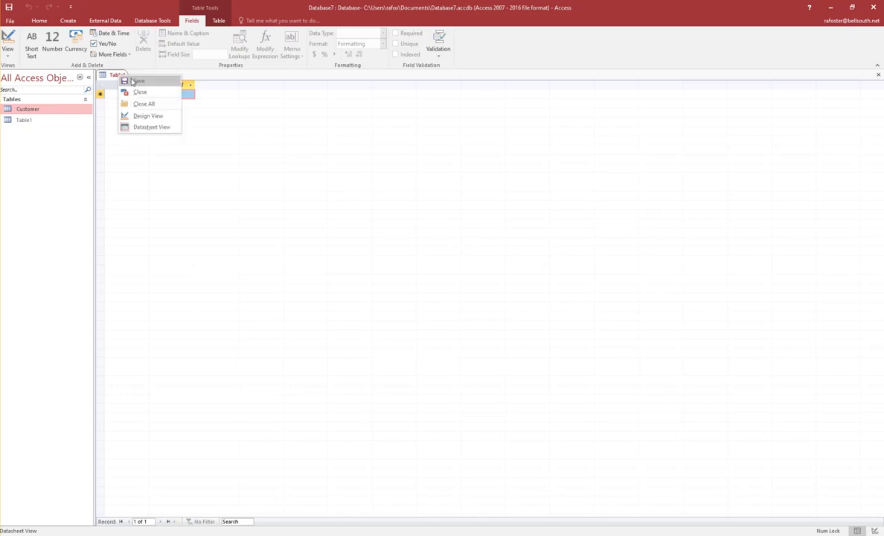
click(137, 80)
text(Invoices)
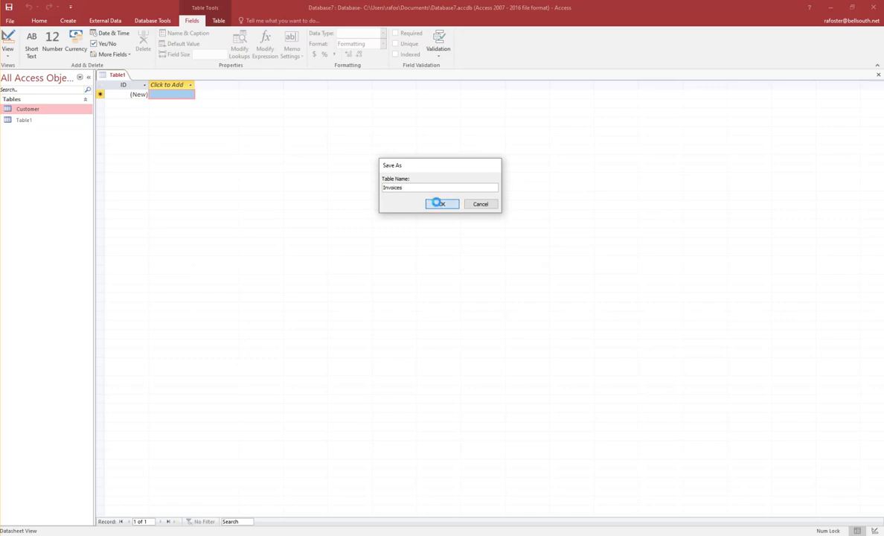
click(439, 204)
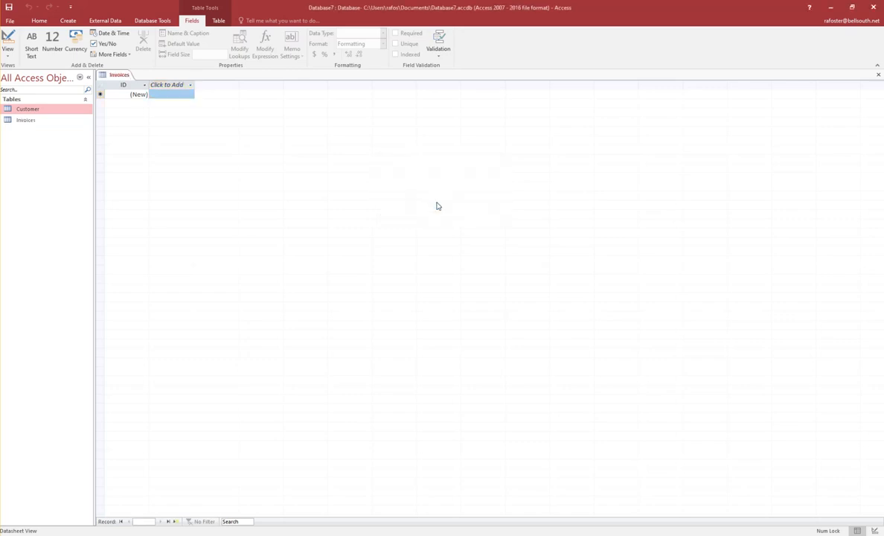
Step: Add a Number field named Product to the Invoices table
click(174, 95)
click(191, 86)
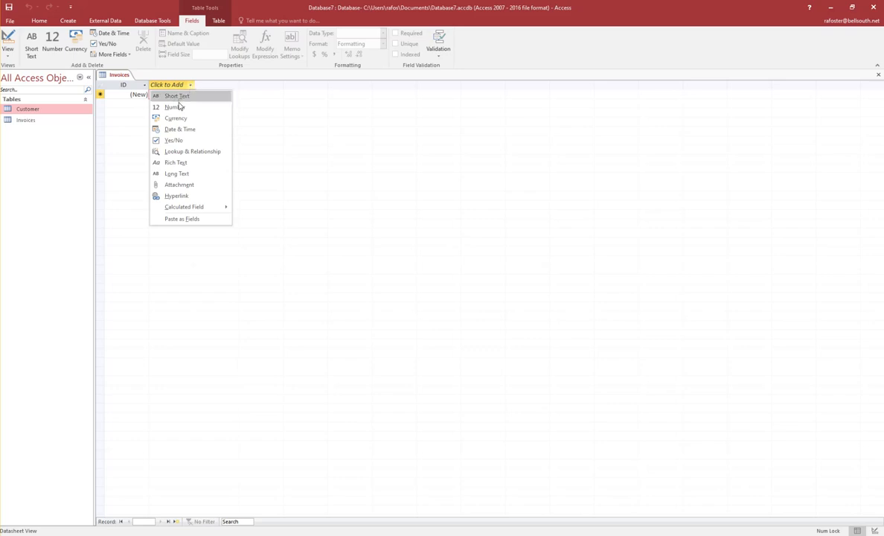
click(179, 107)
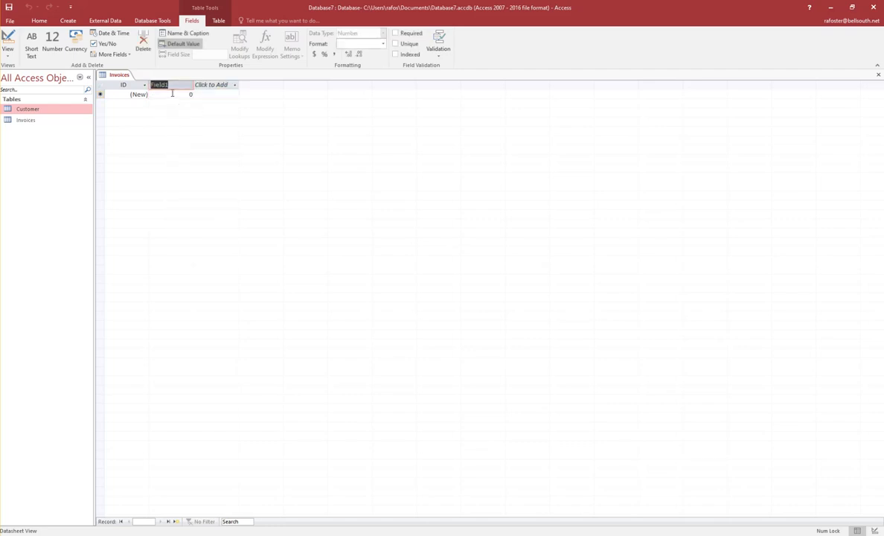
text(Product)
click(206, 85)
key(Escape)
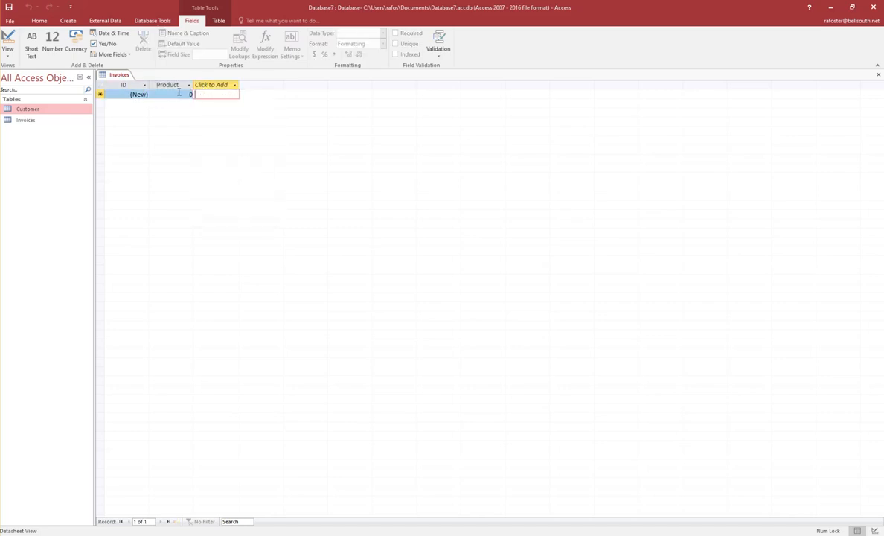
click(188, 85)
key(Escape)
click(170, 94)
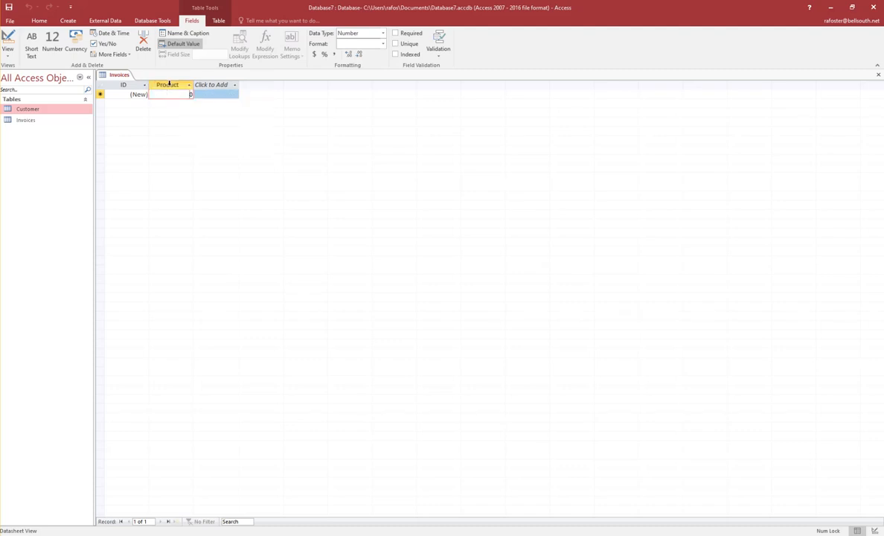
Step: Add a Short Text field named Descrption after the Product field and save the Invoices table
click(204, 86)
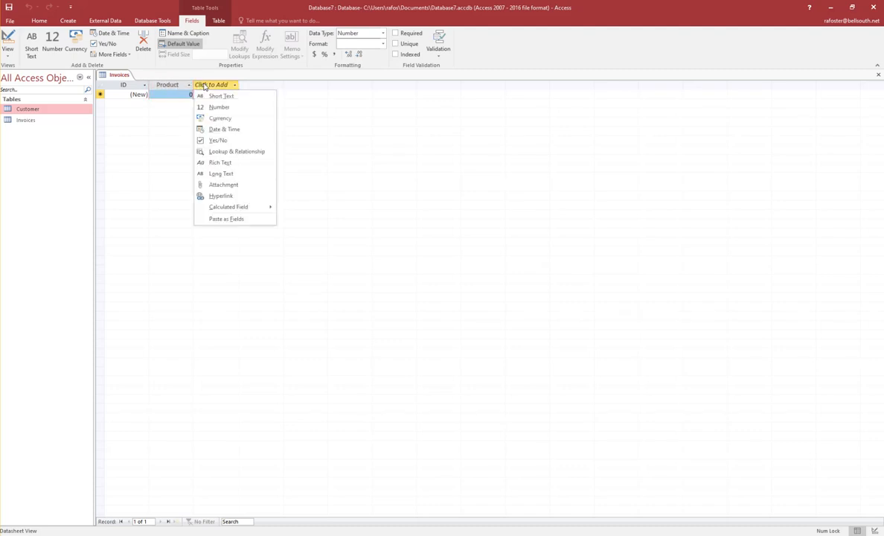
click(220, 93)
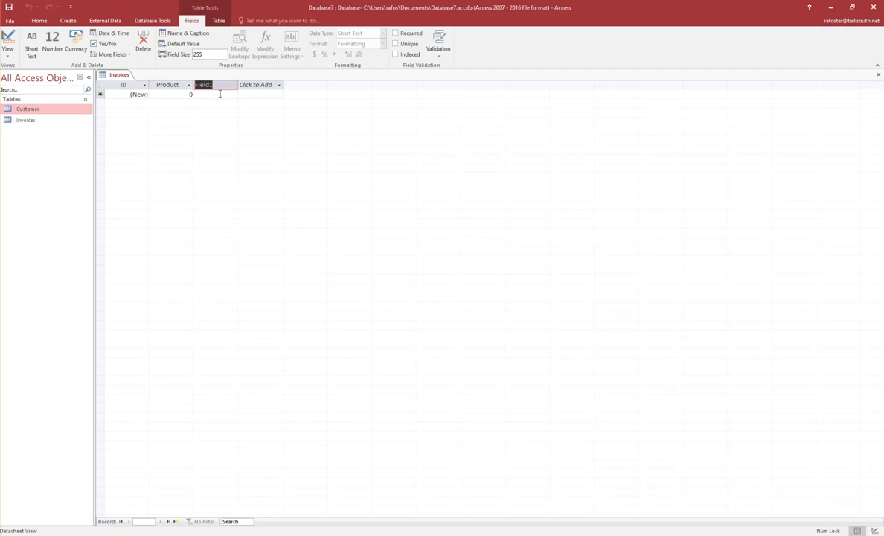
click(219, 94)
click(218, 89)
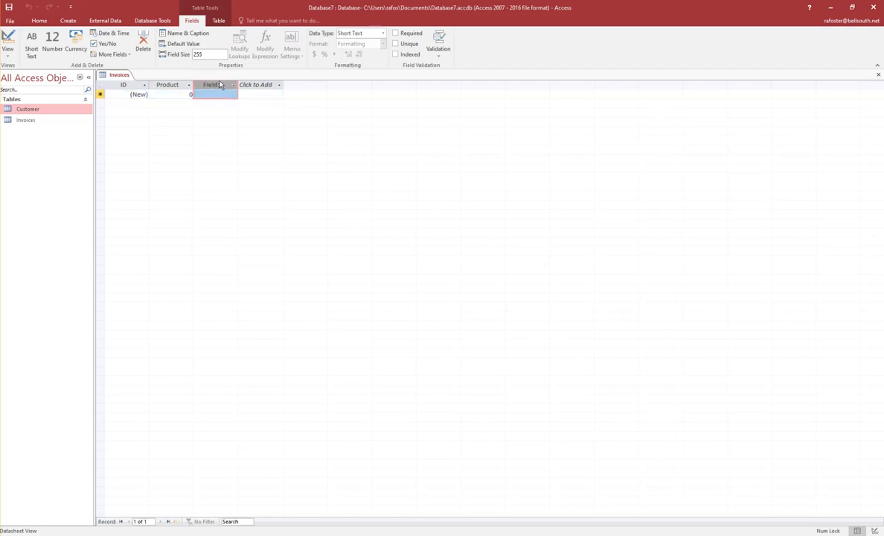
right_click(219, 84)
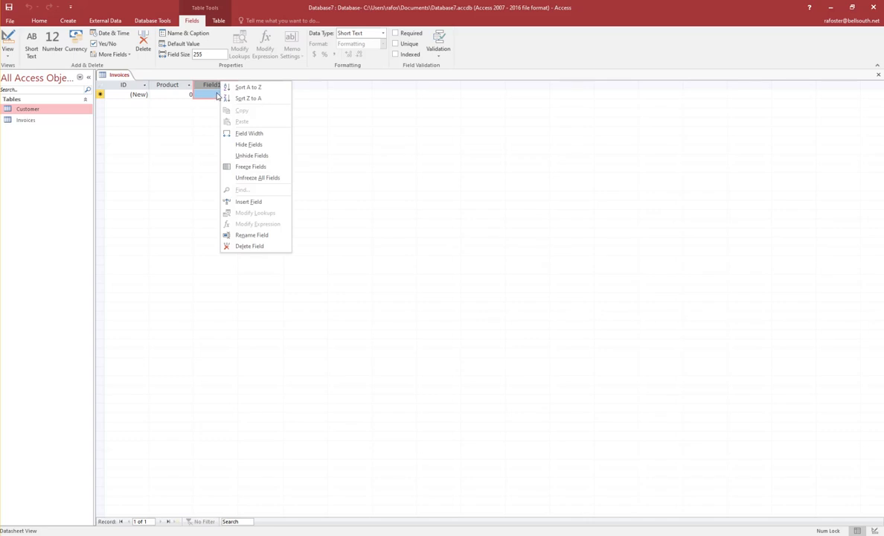
click(245, 235)
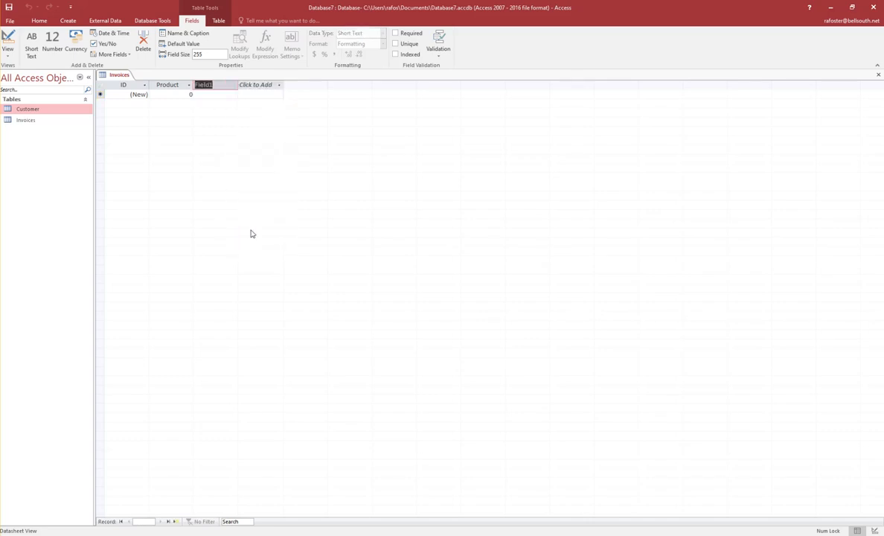
text(Descript)
key(BackSpace)
key(BackSpace)
key(BackSpace)
text(ptio)
right_click(116, 79)
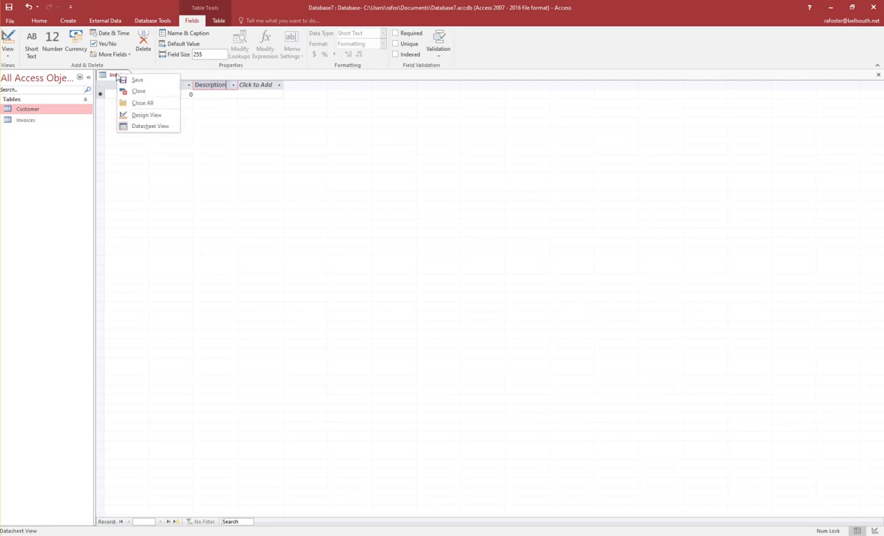
click(130, 78)
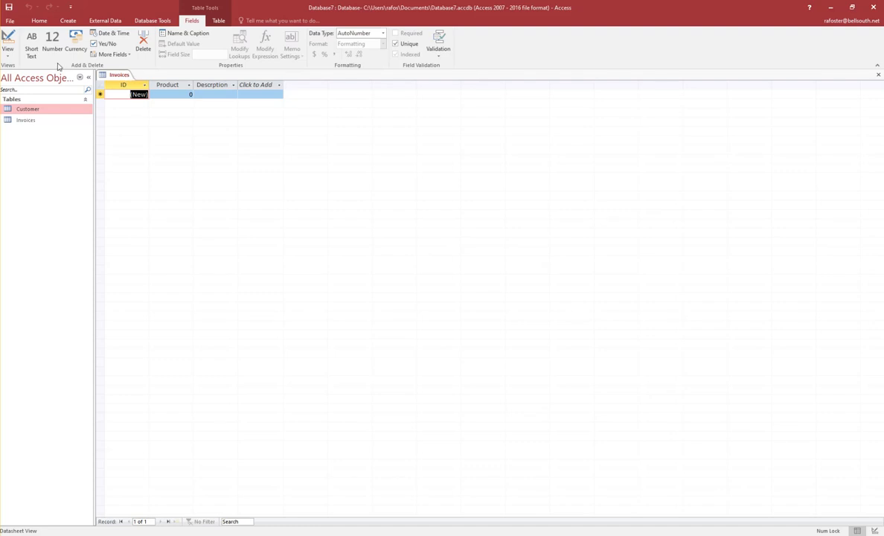
Step: Change the Product field's data type to Short Text in Design View, and return to Datasheet View, saving the table
click(7, 58)
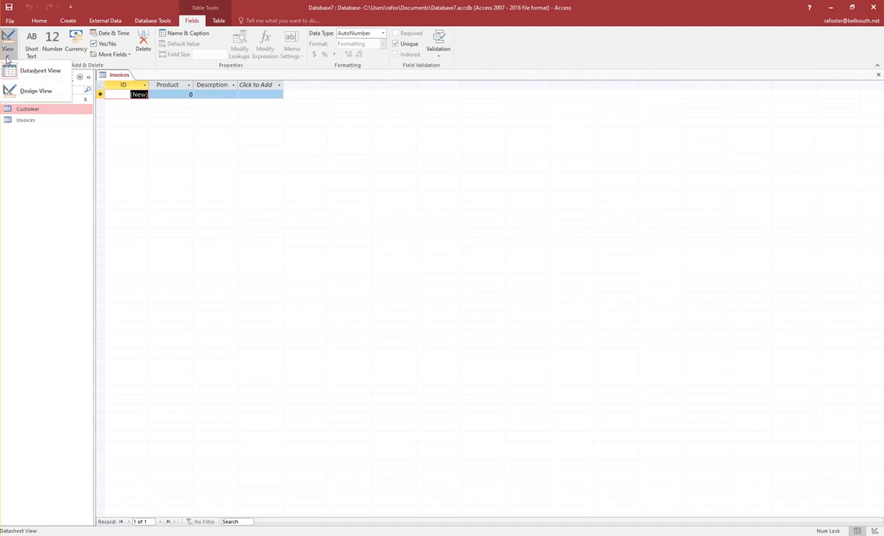
click(32, 90)
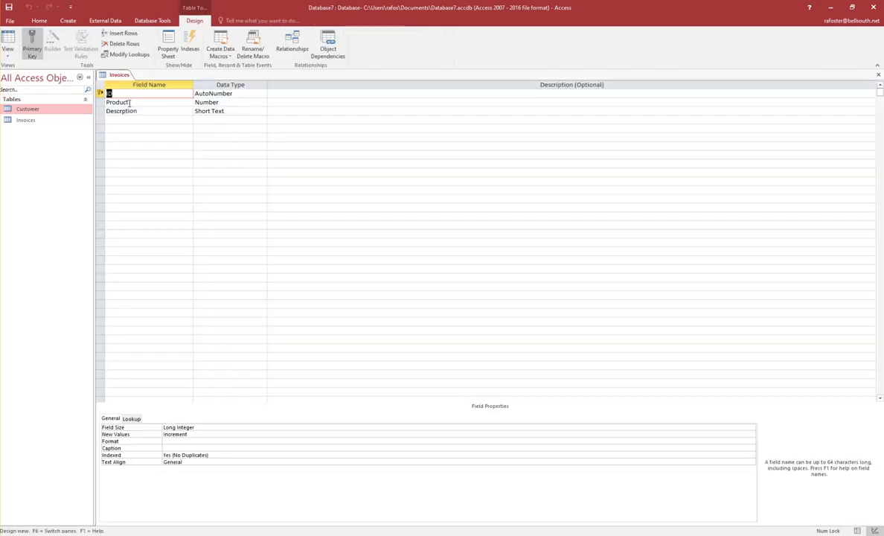
click(224, 102)
click(262, 103)
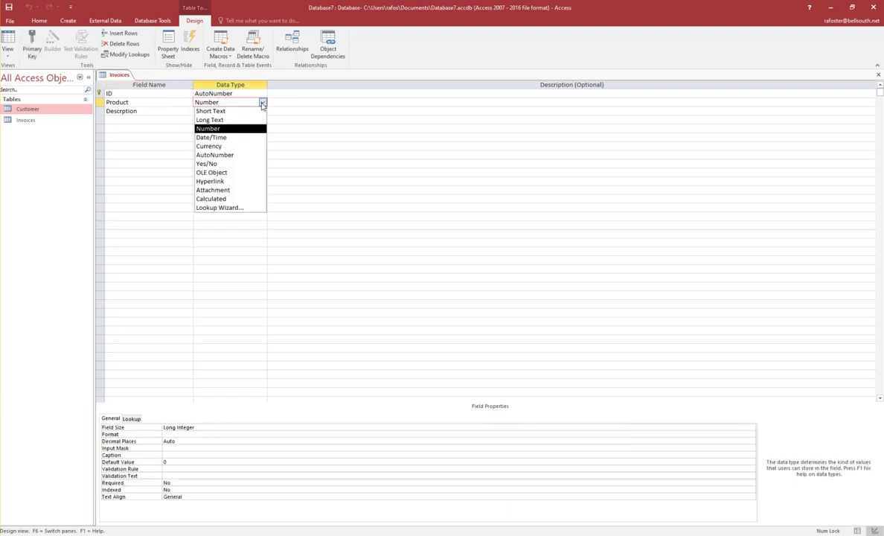
click(216, 111)
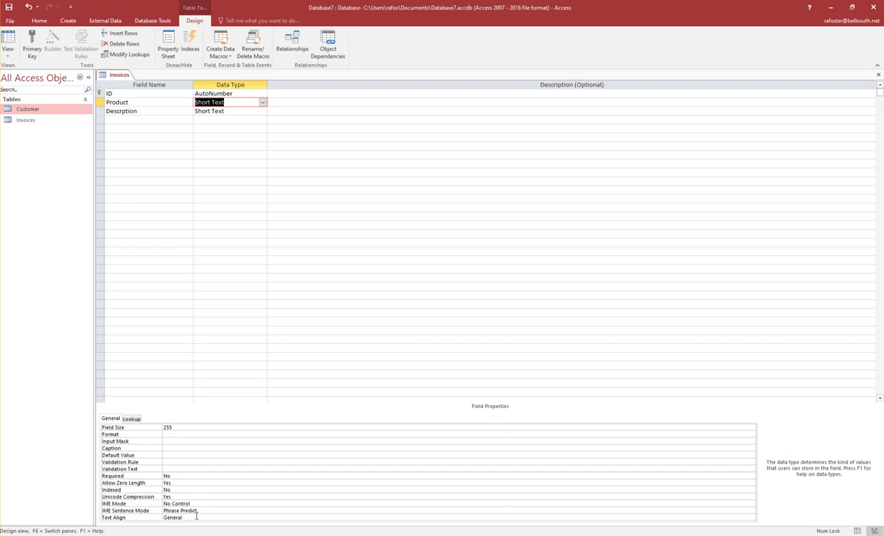
click(15, 51)
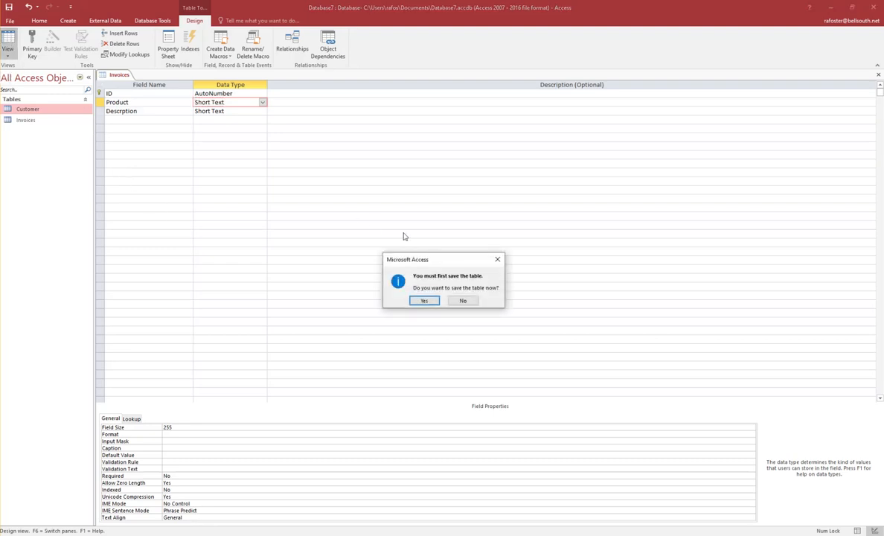
click(423, 301)
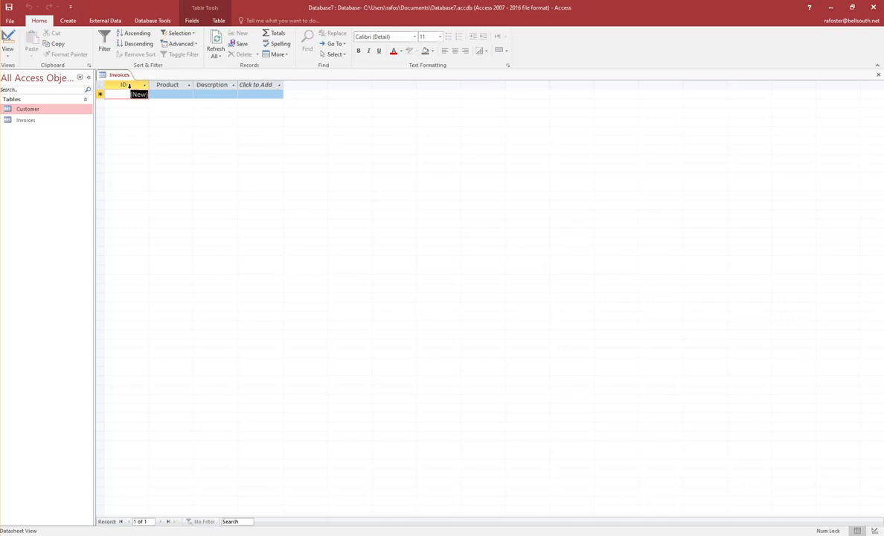
Step: Rename the ID field of the Invoices table as InvID
right_click(129, 84)
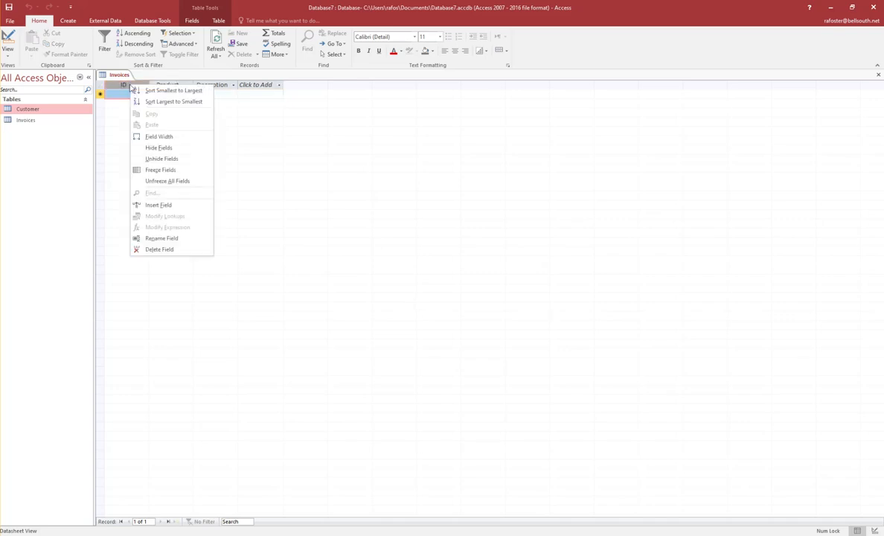
click(162, 240)
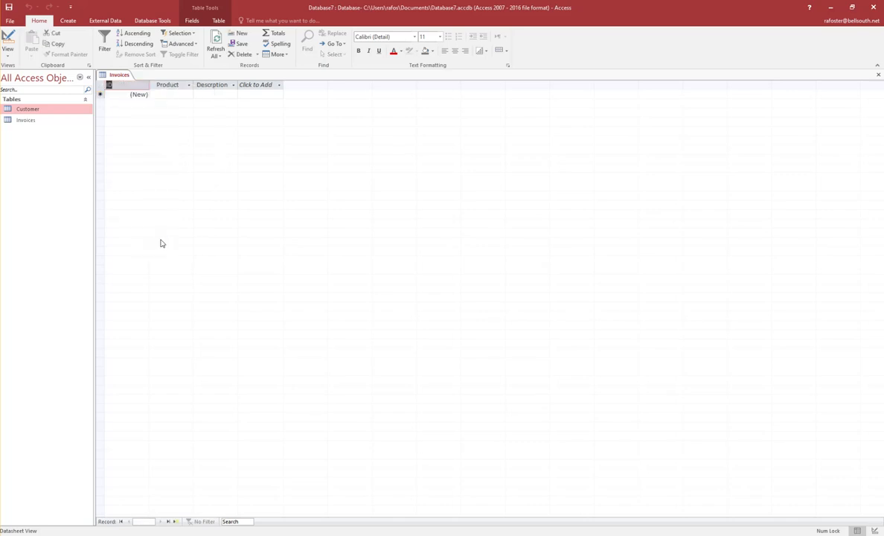
text(InvID)
key(Return)
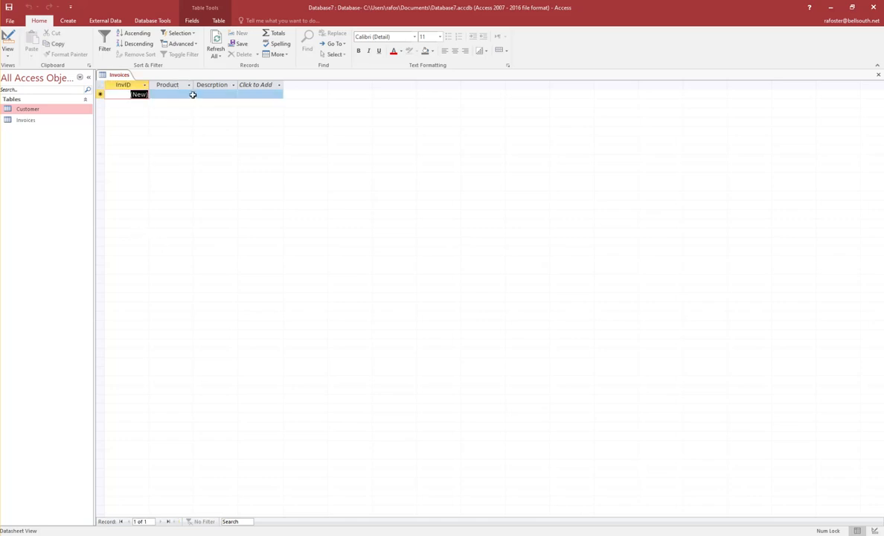
Step: Correct the third field's name to Description in Design View, and return to Datasheet View, saving the table
click(7, 39)
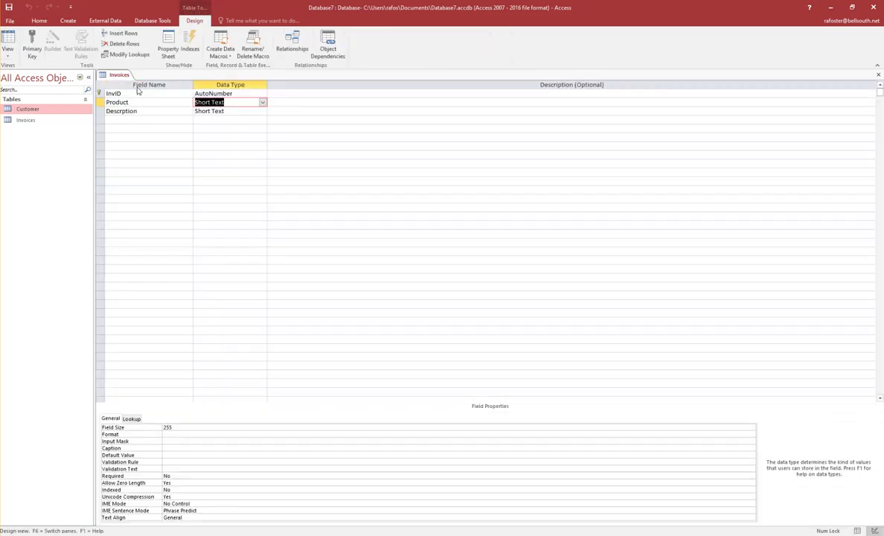
click(125, 110)
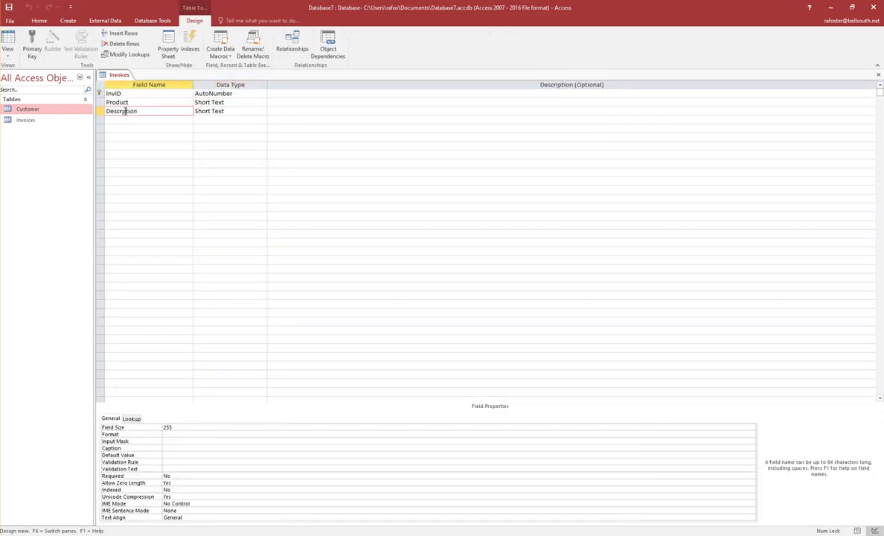
key(BackSpace)
key(Tab)
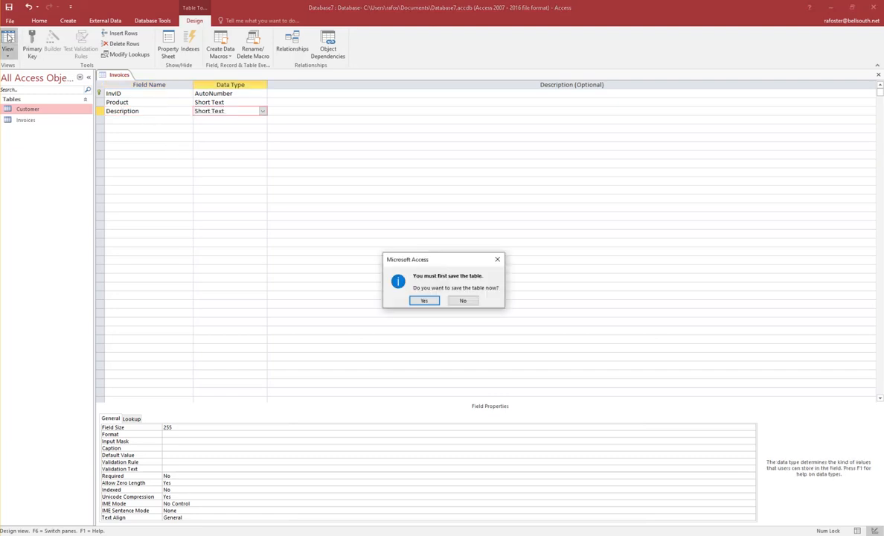
click(426, 300)
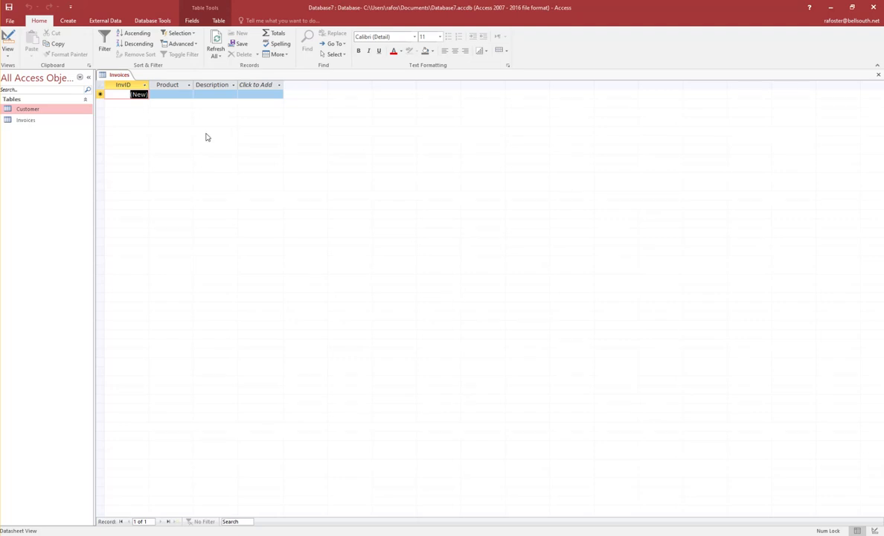
Step: Enter the first record in the Invoices table with Product prod1 and Description desc1
key(Tab)
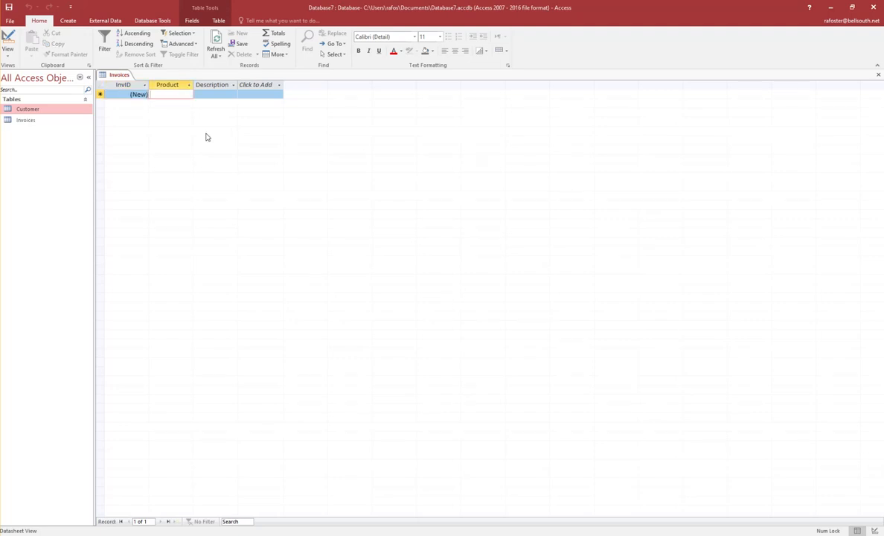
text(pro)
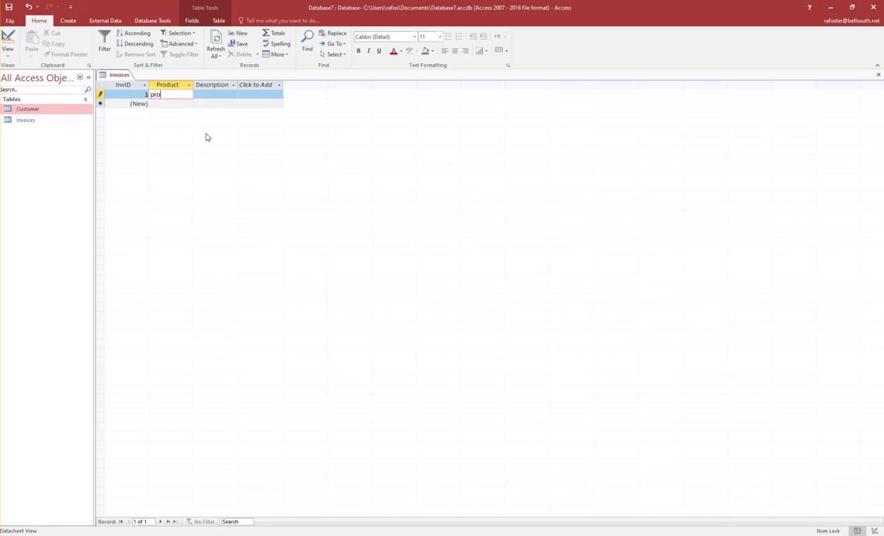
text(d1)
key(Tab)
text(des)
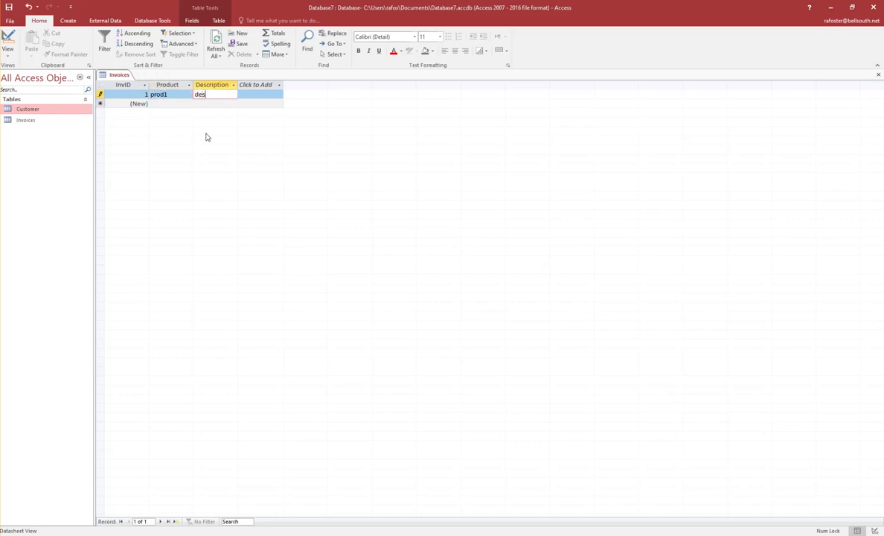
text(c1)
Step: Add a second Invoices record with Product prod2 and Description desc2, and save the table
click(182, 104)
text(pro)
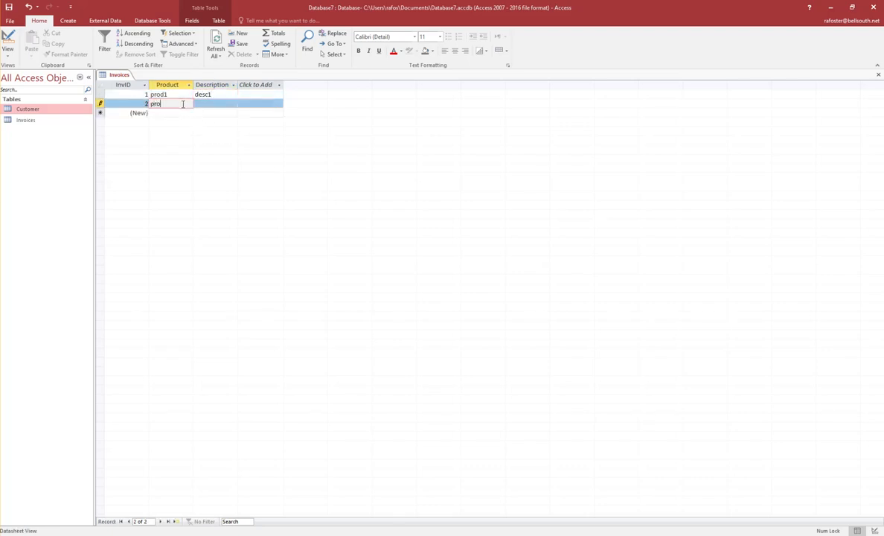
text(d2)
key(Tab)
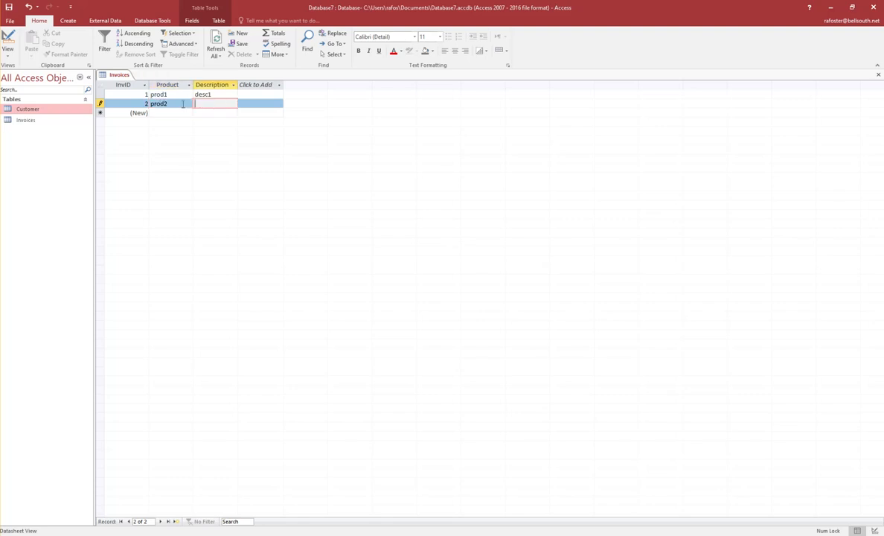
text(desc2)
right_click(119, 76)
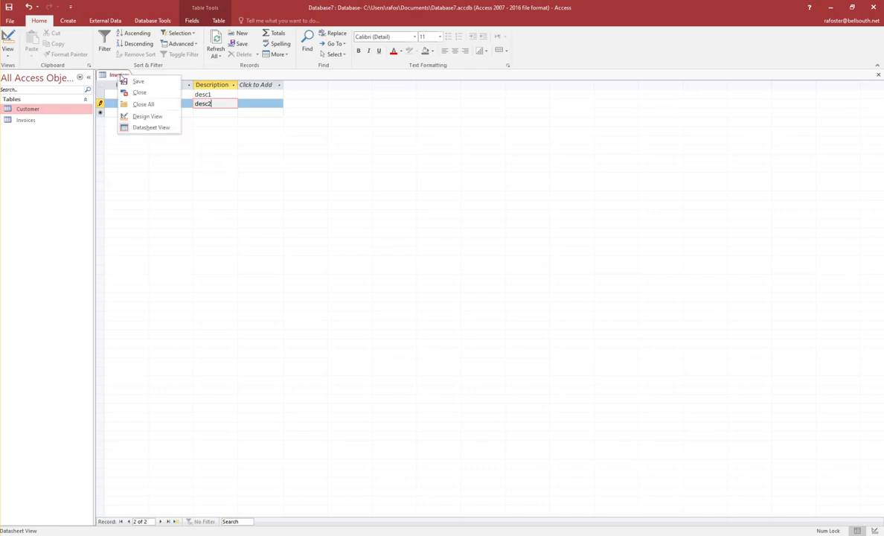
click(139, 81)
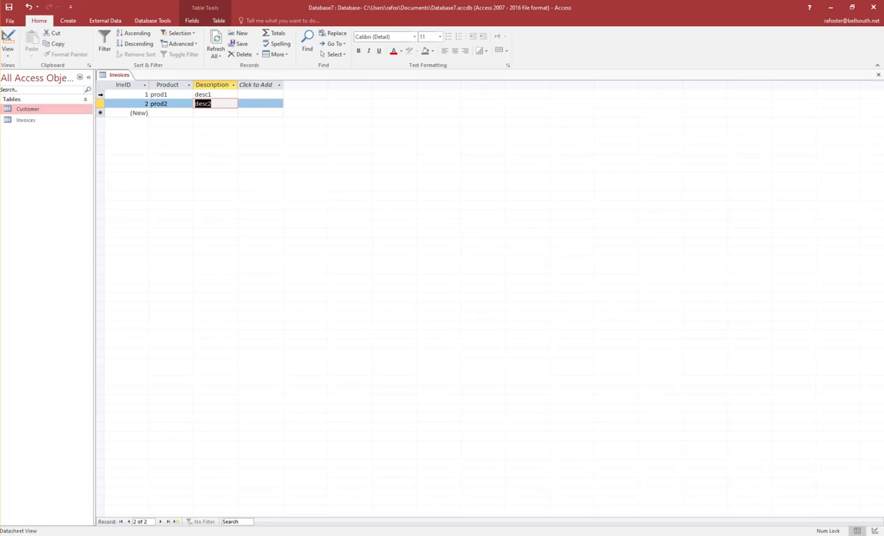
Step: Switch the Invoices table to Design View and select it in the list of tables
click(8, 41)
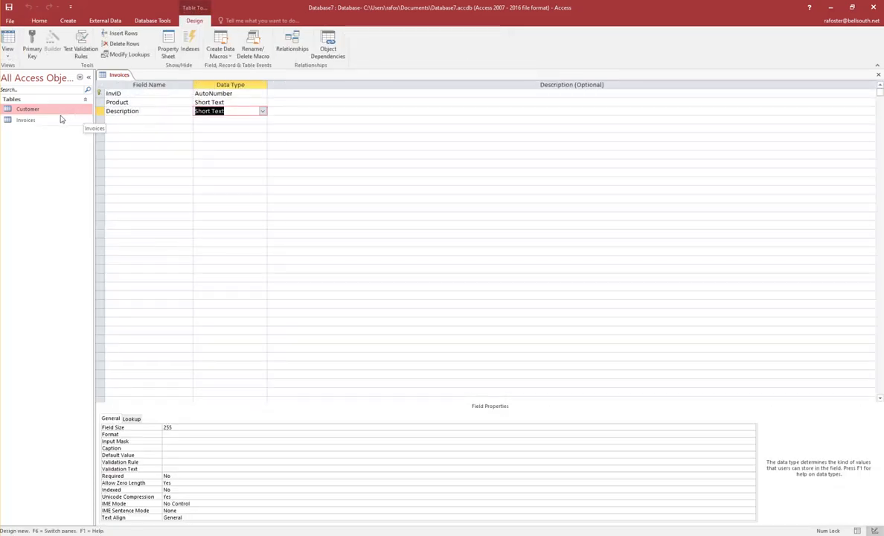
click(27, 120)
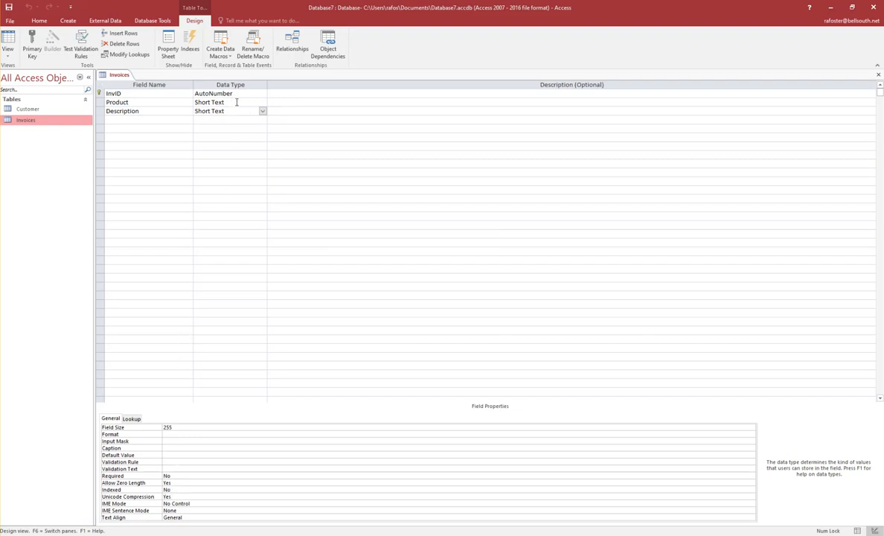
Step: Try the Number data type on the Description field and set it back to Short Text
click(262, 112)
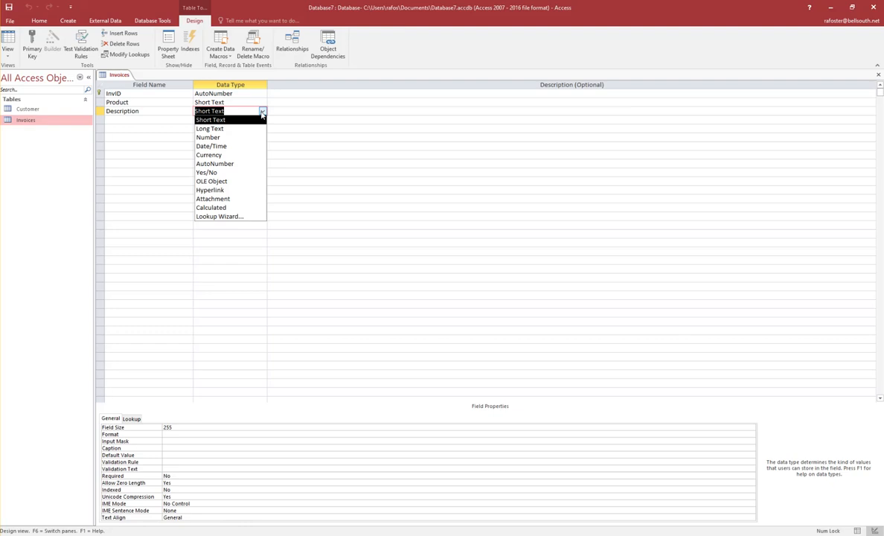
click(222, 137)
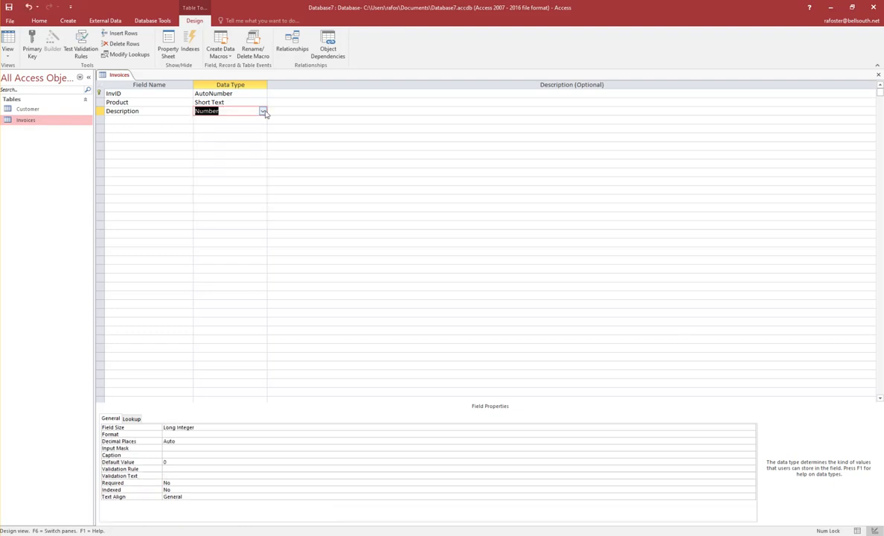
click(263, 111)
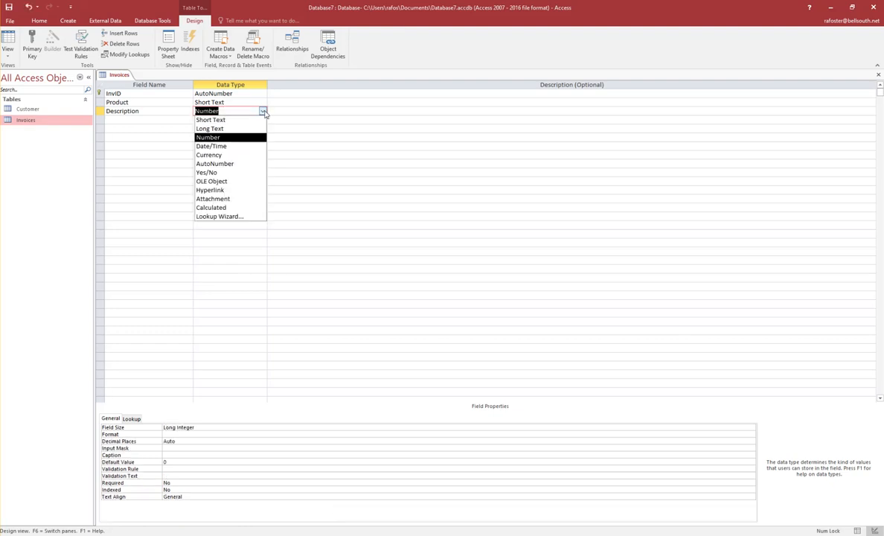
click(227, 120)
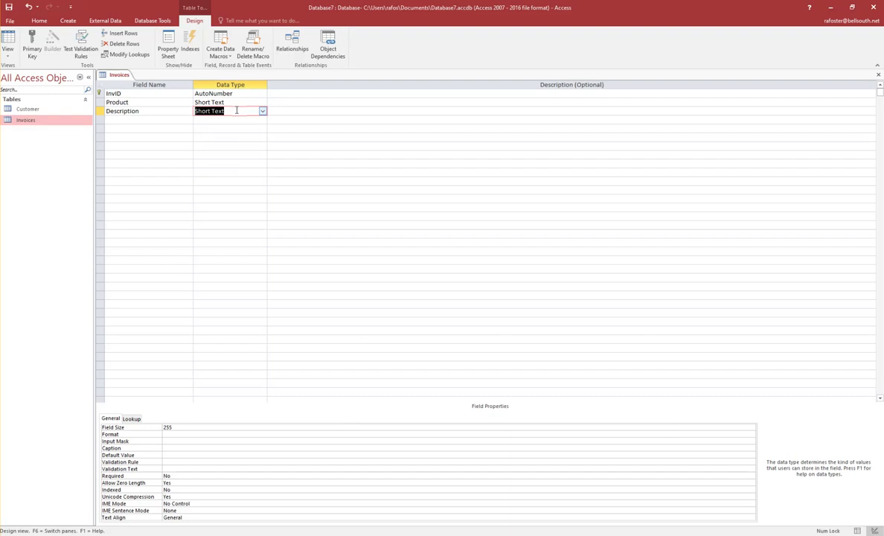